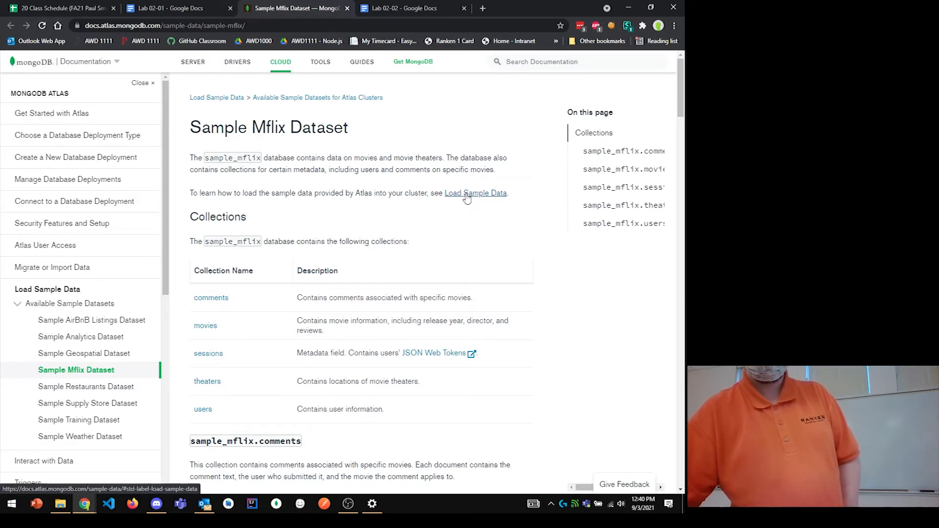
Step: Open the Load Sample Data instructions linked from the Sample Mflix Dataset page, and open a new browser tab
left_click(467, 195)
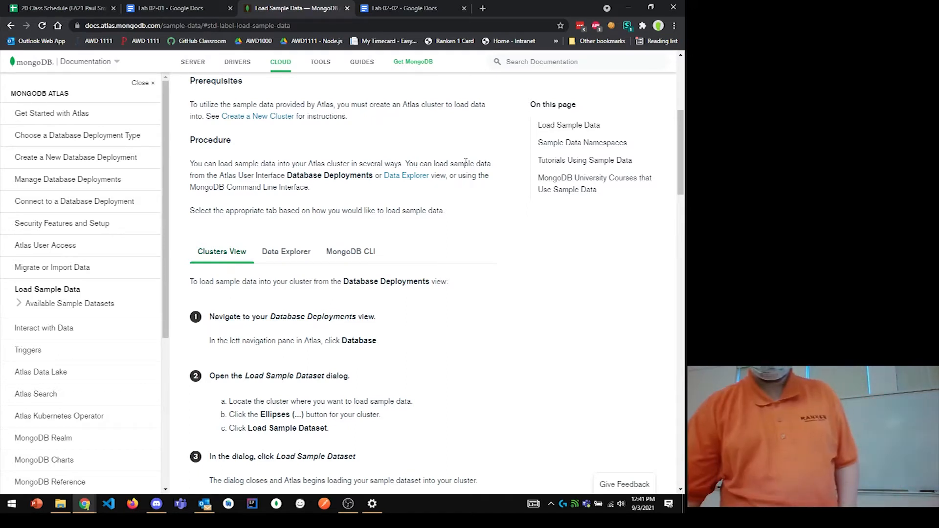
left_click(482, 9)
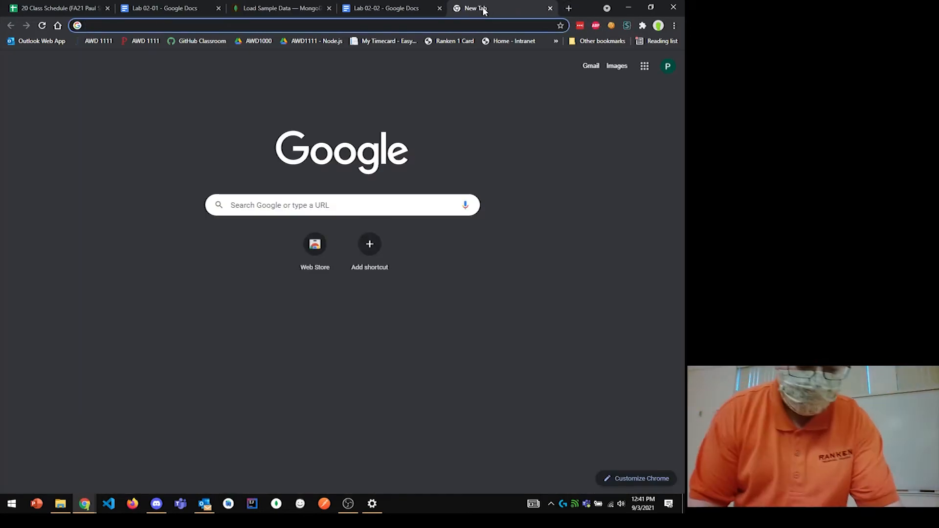
type("atlas")
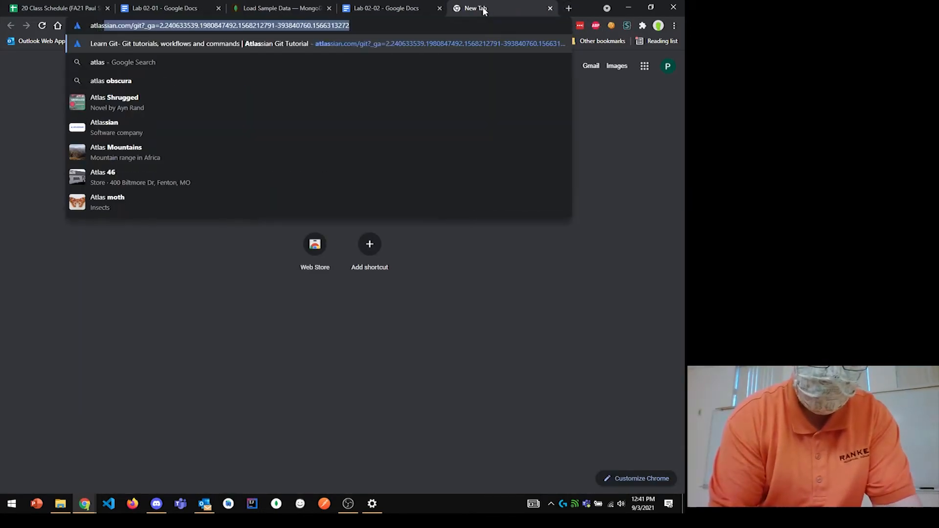
key("Delete")
key("BackSpace")
key("BackSpace")
key("BackSpace")
key("BackSpace")
key("BackSpace")
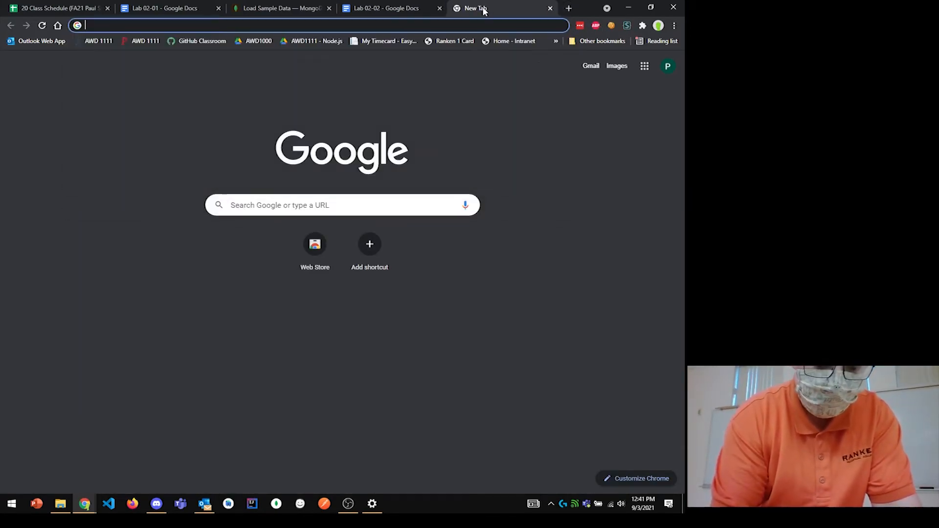
Step: Search Google for mongodb and open the official MongoDB website from the results
type("mongodb")
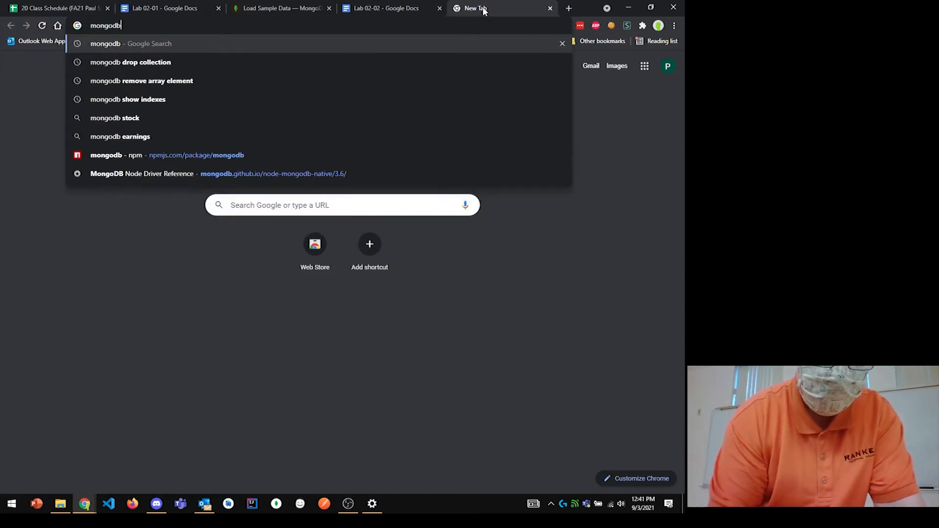
key("Return")
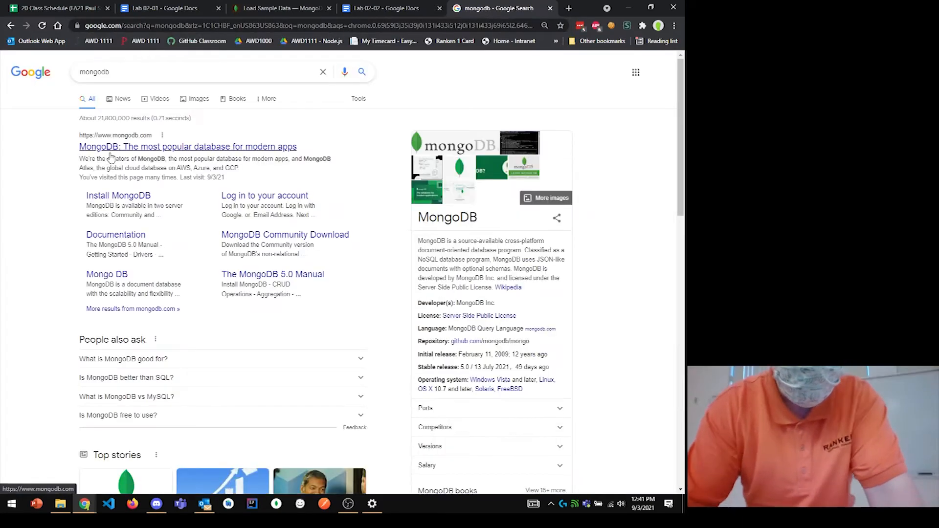
left_click(112, 151)
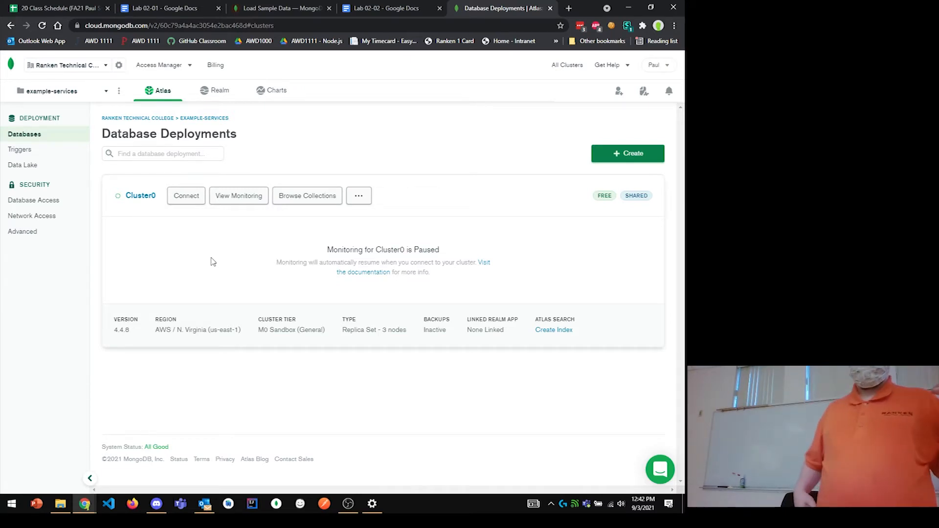
Step: View all organizations in the account and open the project list of the Ranken Technical College organization
left_click(101, 64)
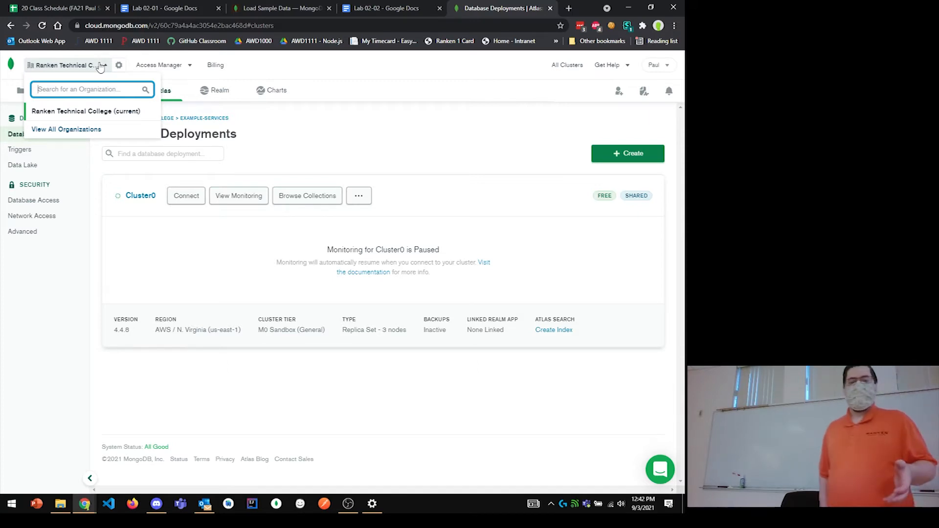
left_click(75, 132)
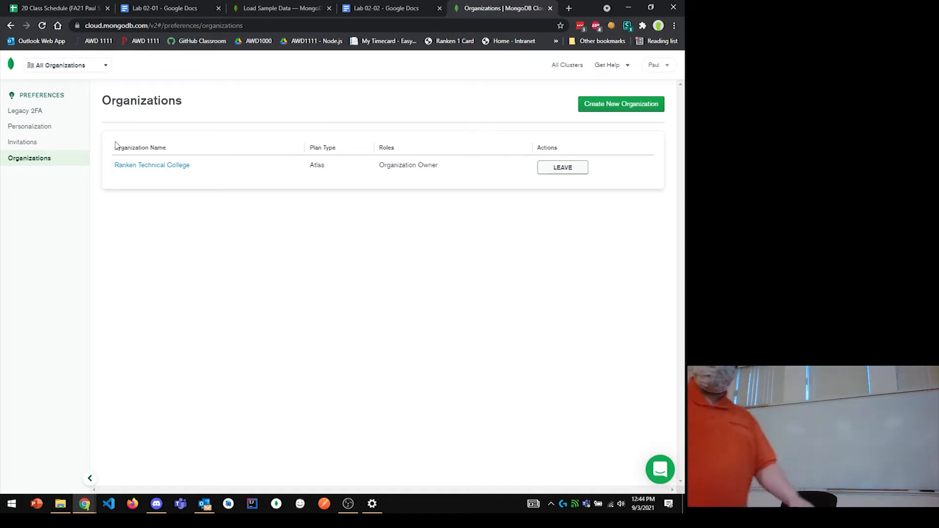
key("ctrl+plus")
key("ctrl+plus")
key("ctrl+plus")
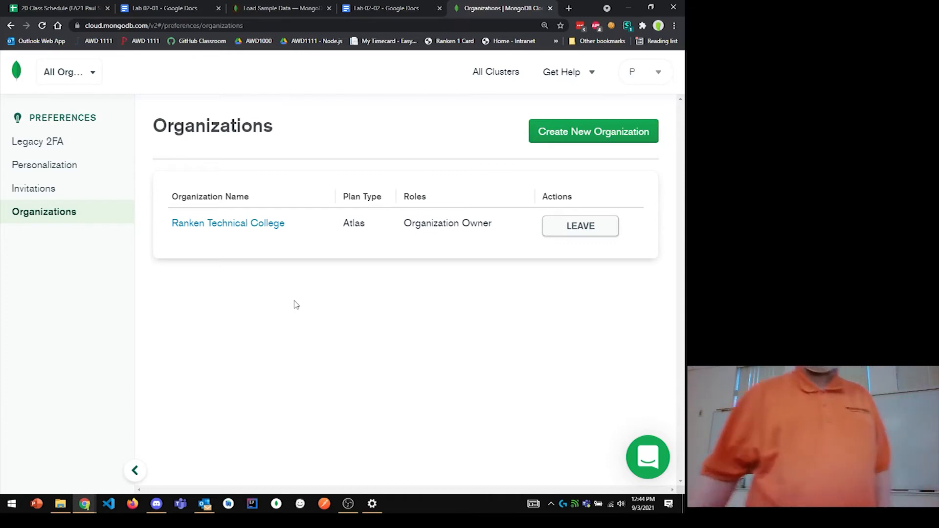
left_click(267, 228)
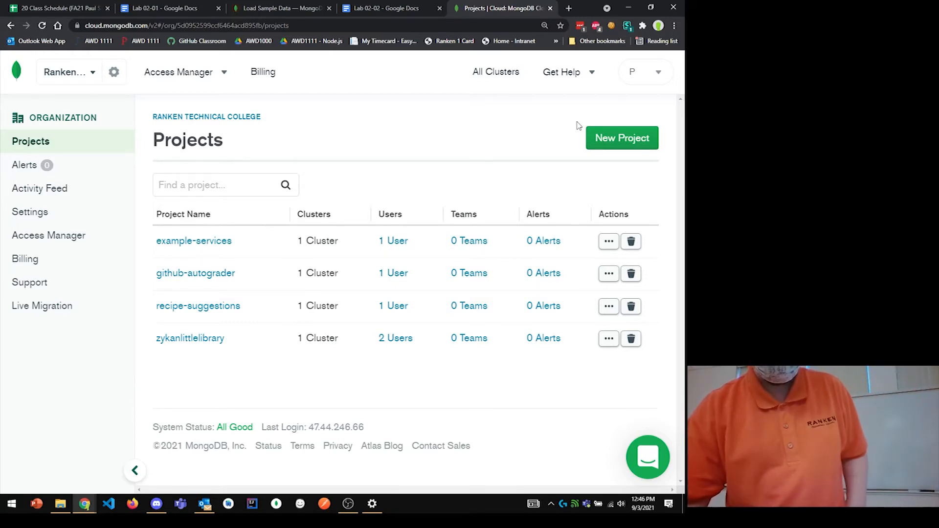
Step: Create a new project named mflix in the organization without inviting additional members
left_click(612, 141)
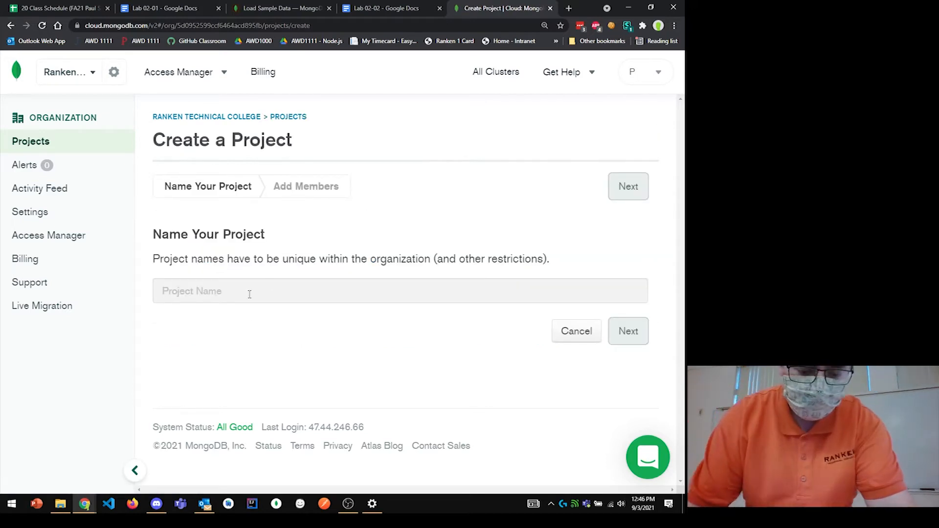
type("mflix")
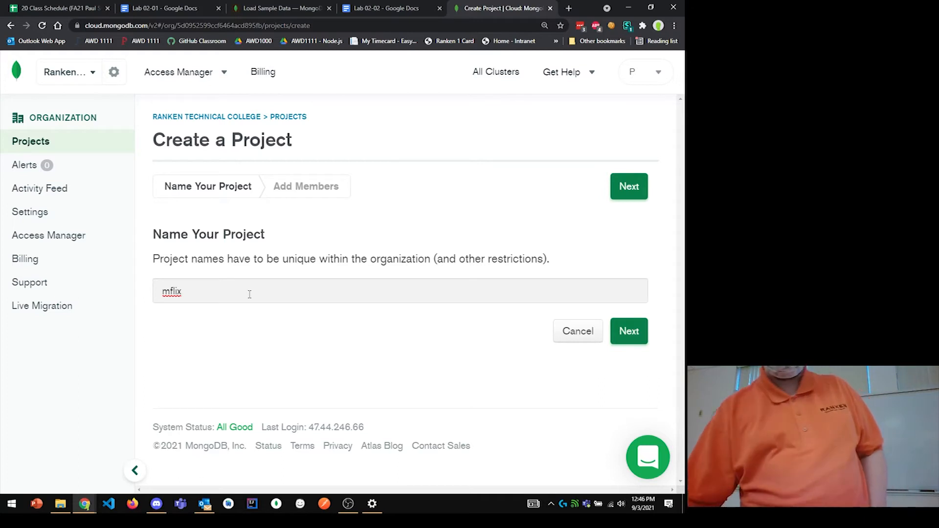
left_click(636, 338)
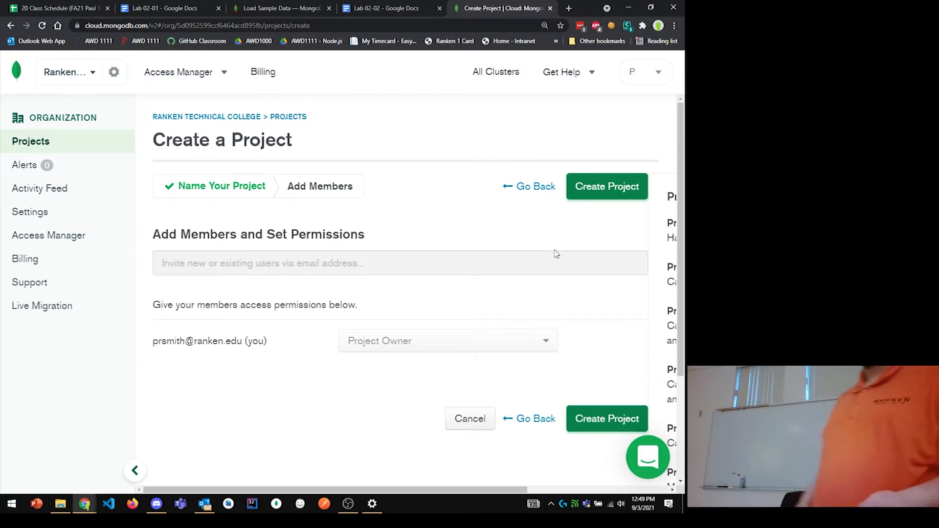
left_click(612, 418)
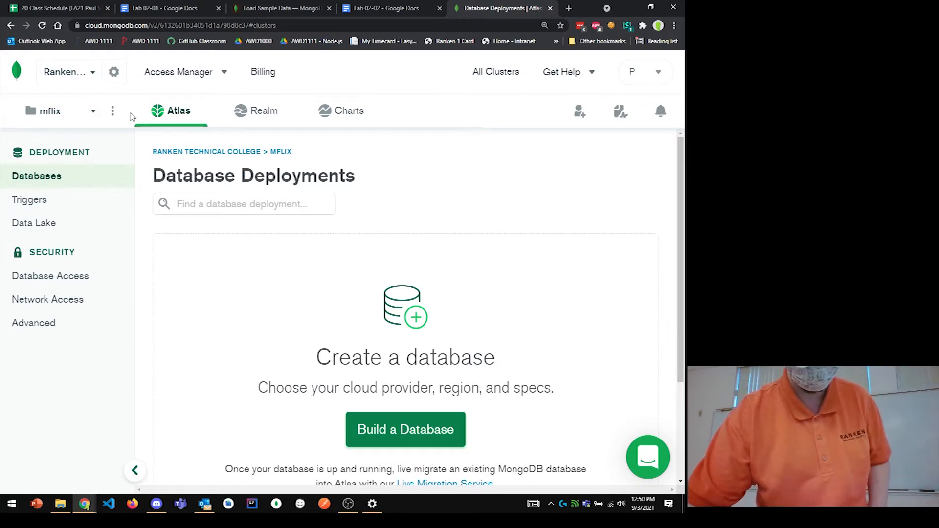
Step: Create a second project named issue-tracker in the same organization, without inviting additional members
left_click(91, 121)
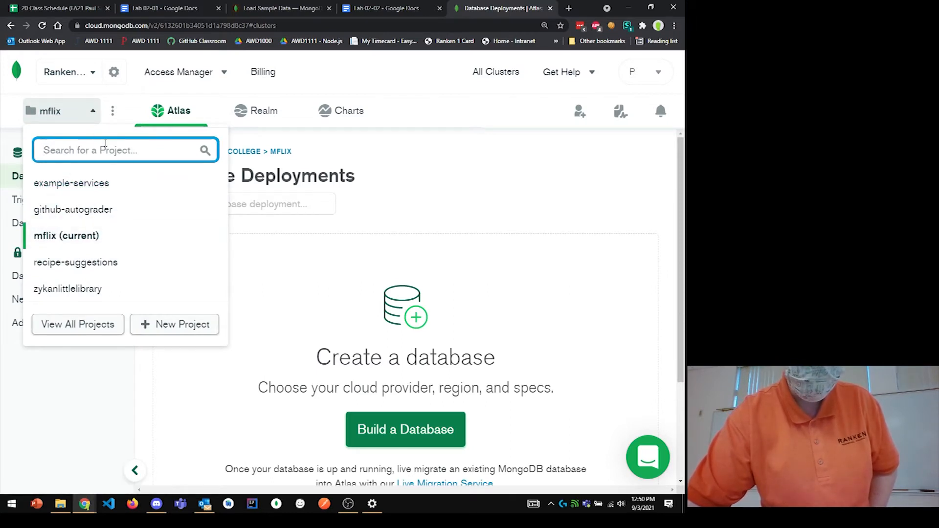
left_click(183, 326)
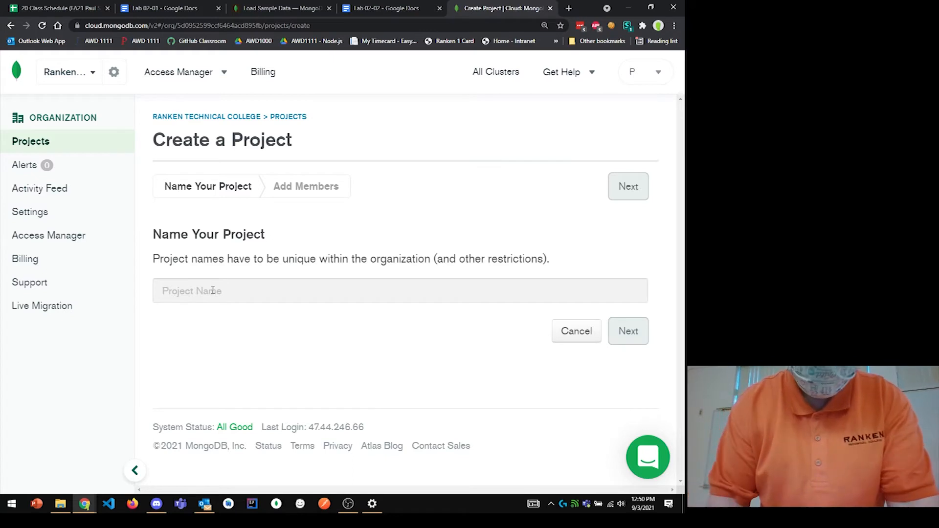
left_click(211, 291)
type("issue")
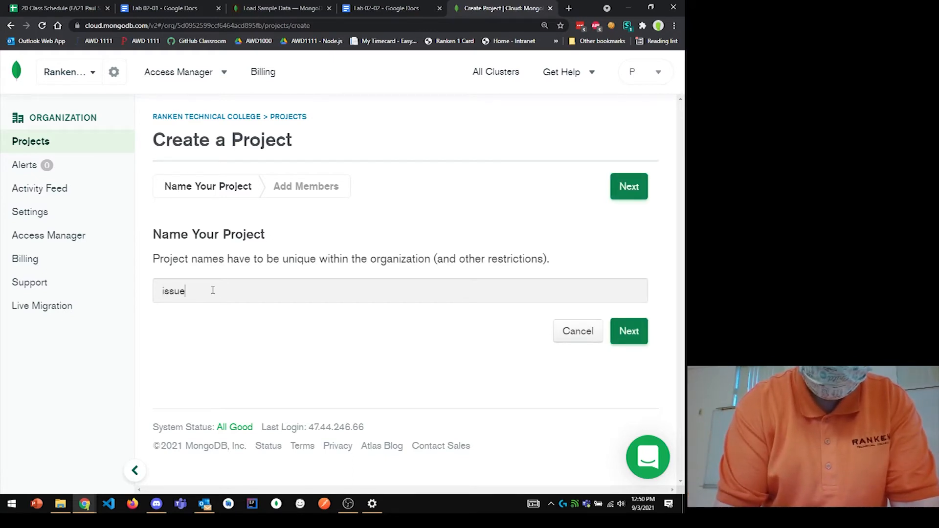
type("-tracke")
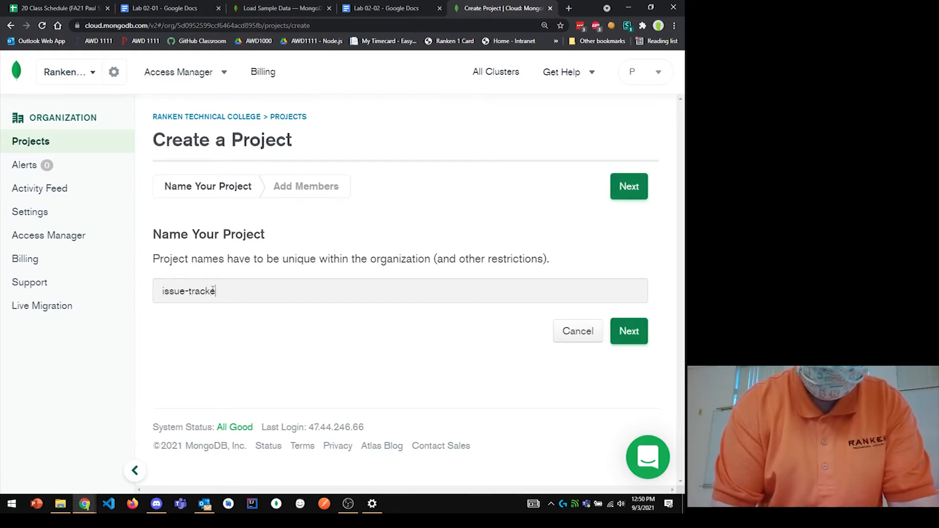
type("r")
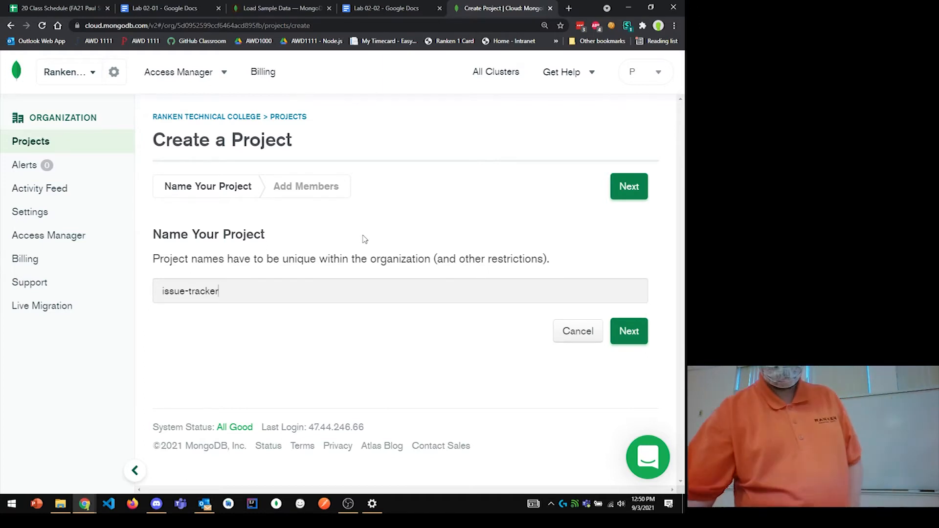
left_click(629, 334)
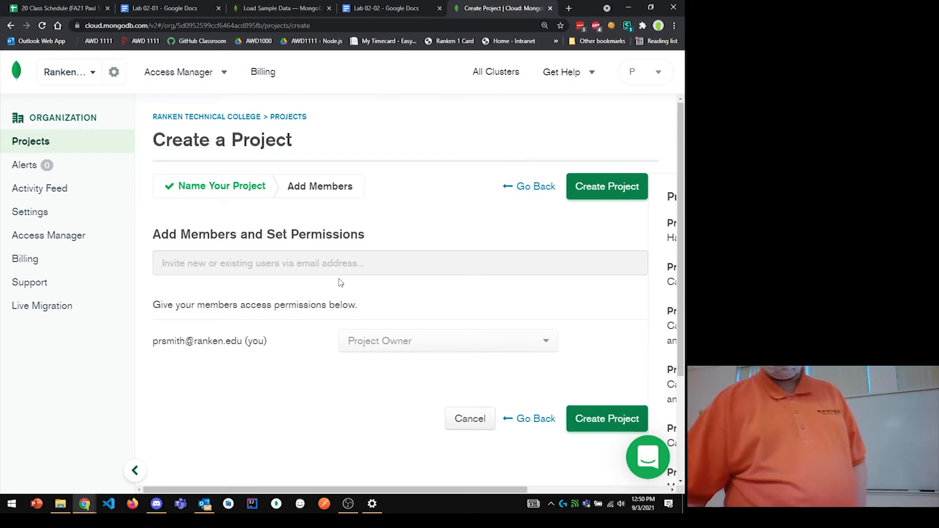
left_click(623, 184)
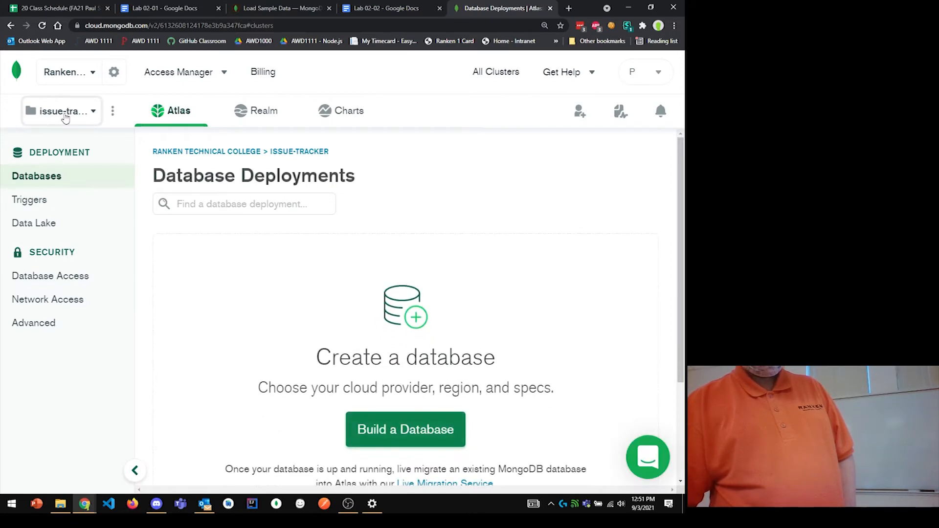
Step: Return to the list of all projects and open the mflix project
left_click(93, 115)
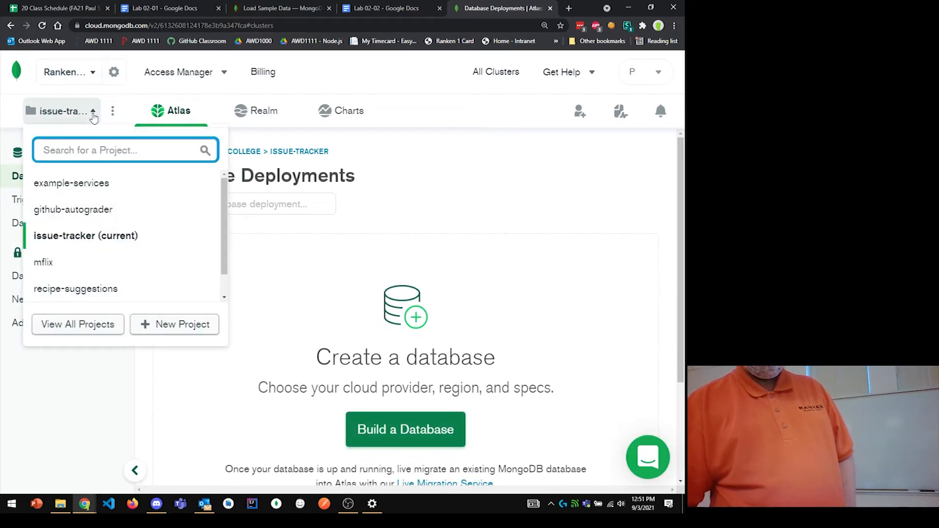
left_click(77, 324)
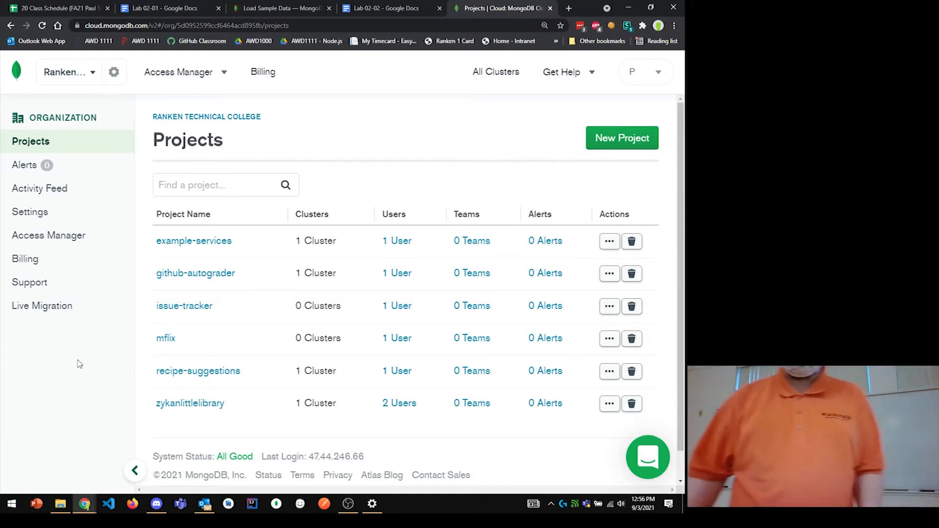
left_click(168, 339)
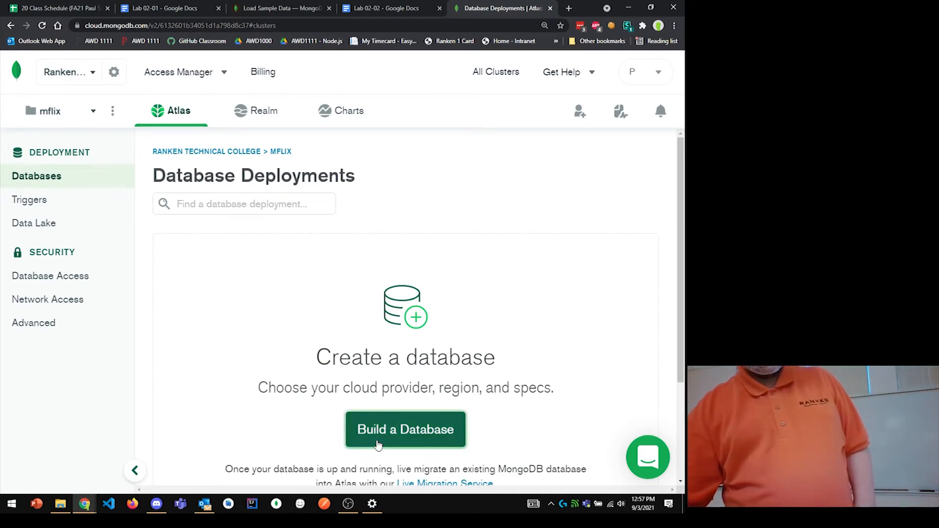
Step: Start building a database in the mflix project using the free Shared deployment option
left_click(405, 429)
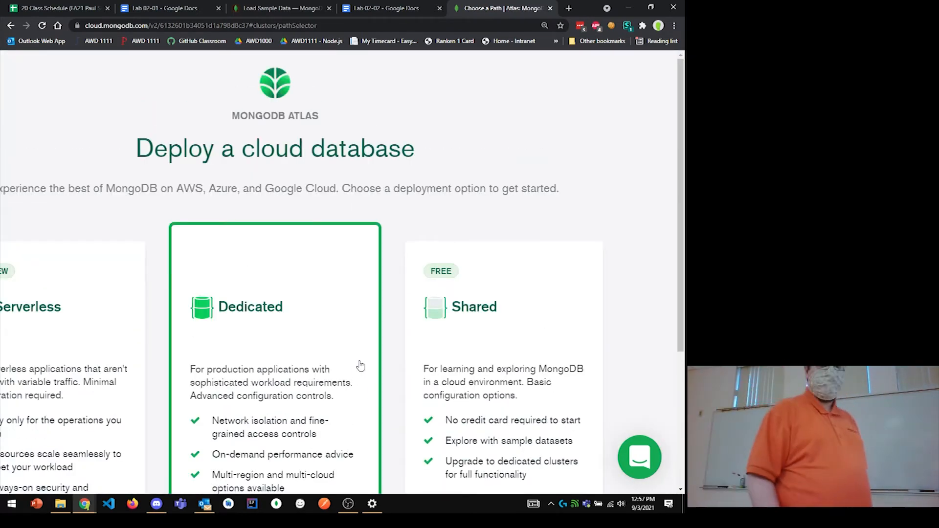
left_click(543, 26)
left_click(544, 43)
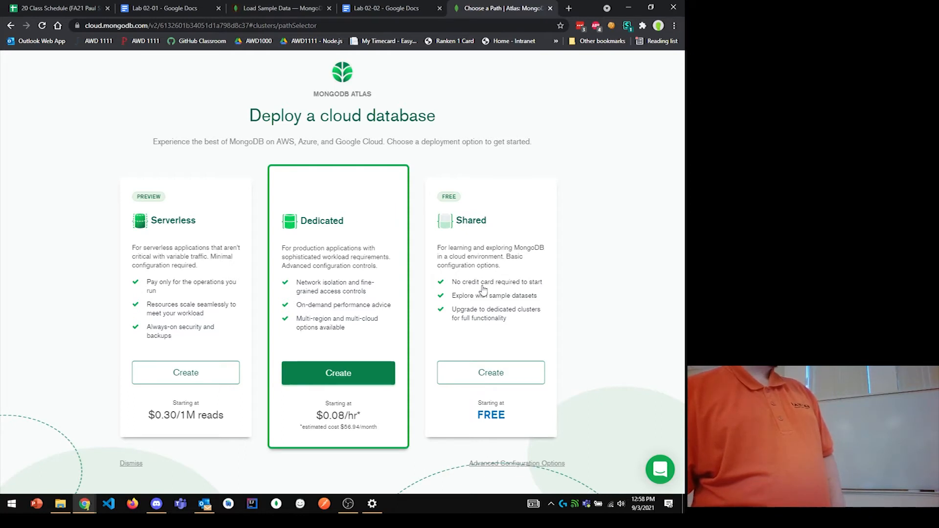
left_click(489, 378)
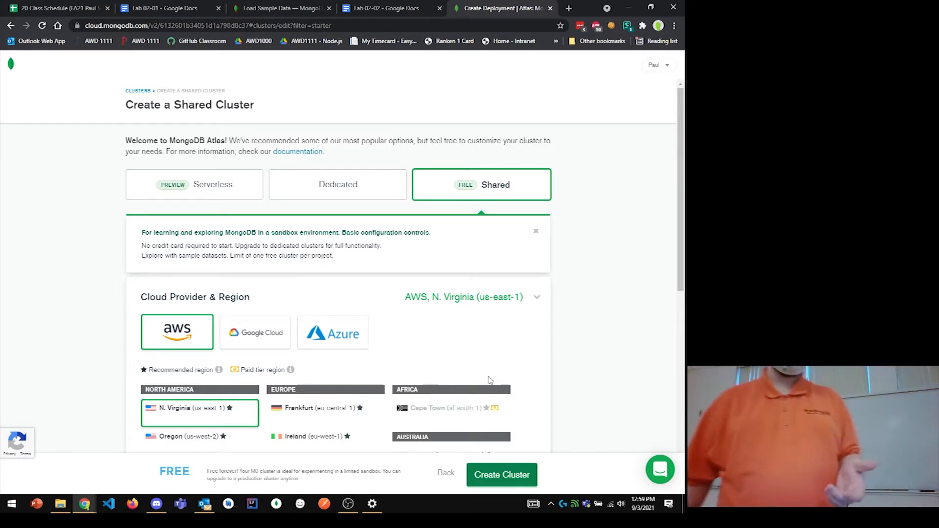
Step: Create the free shared cluster with AWS as the cloud provider and N. Virginia (us-east-1) as the region
scroll(440, 344, "down", 2)
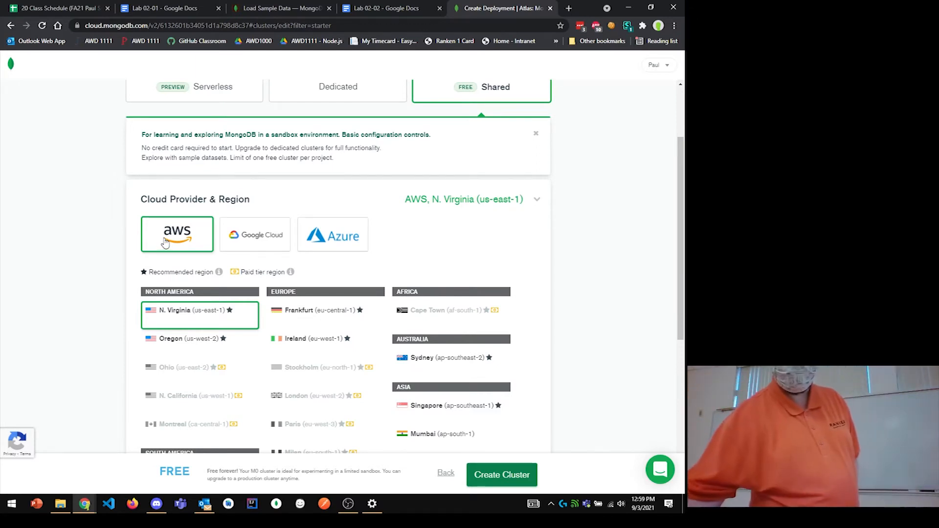
scroll(166, 242, "down", 2)
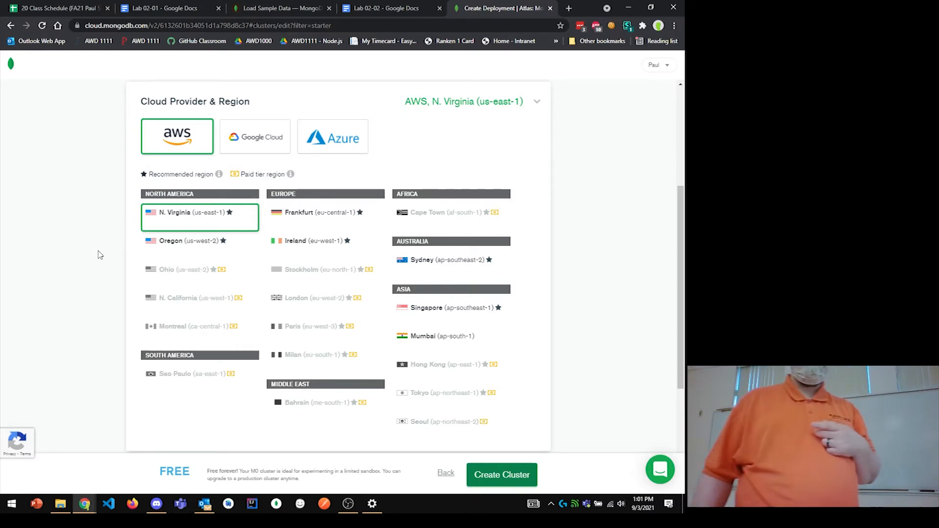
left_click(284, 145)
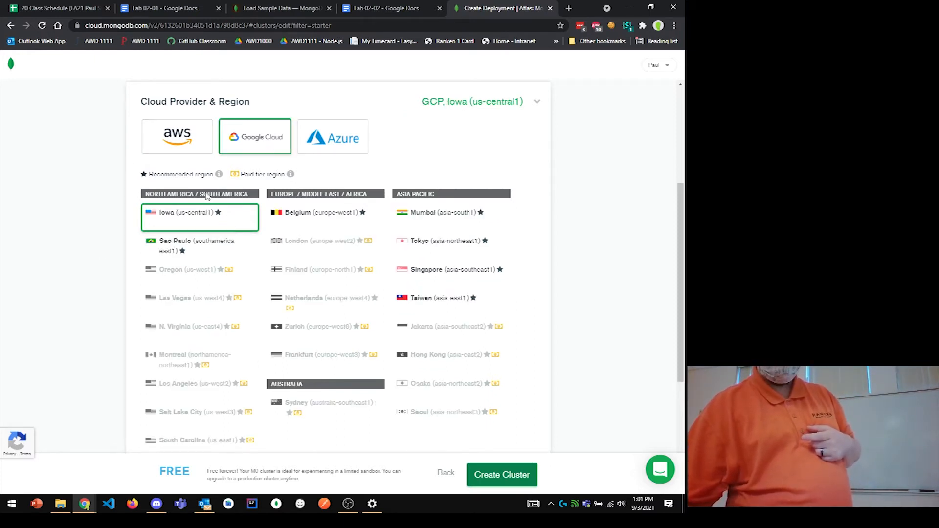
left_click(190, 149)
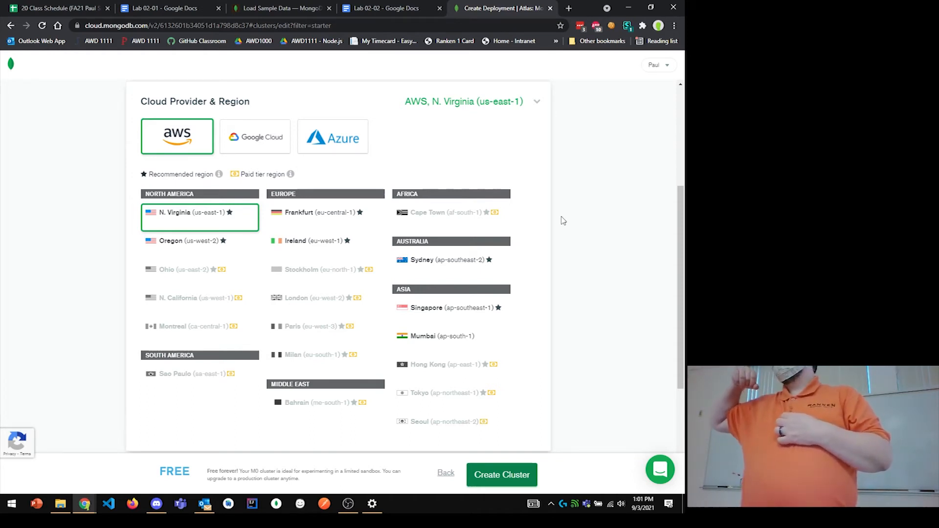
left_click(490, 486)
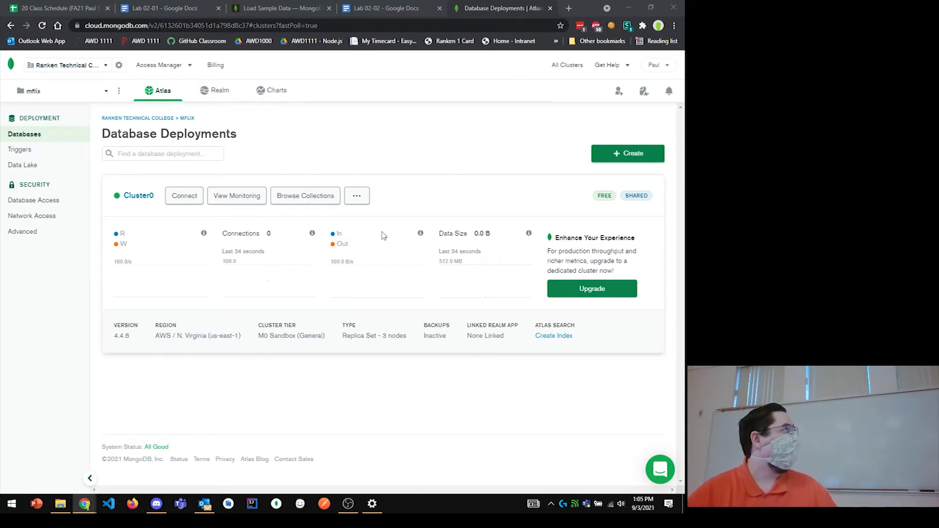
left_click(366, 198)
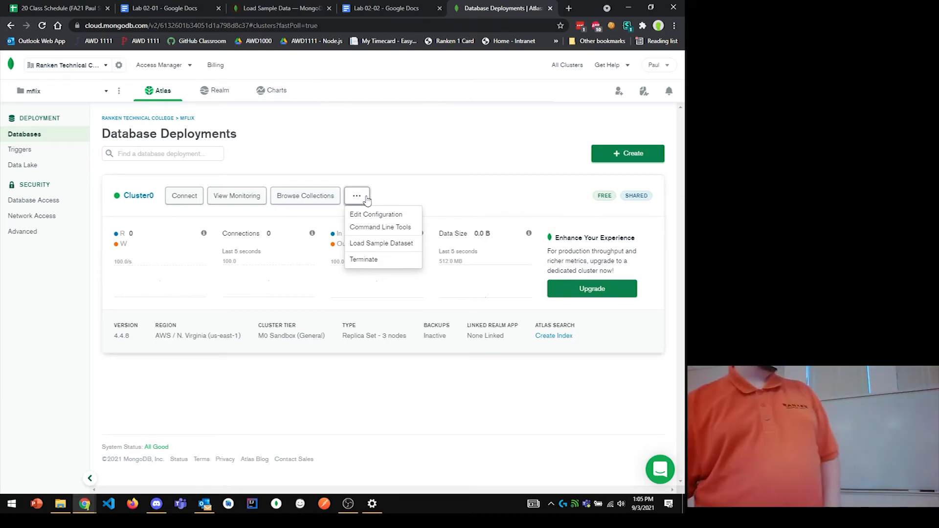
left_click(372, 244)
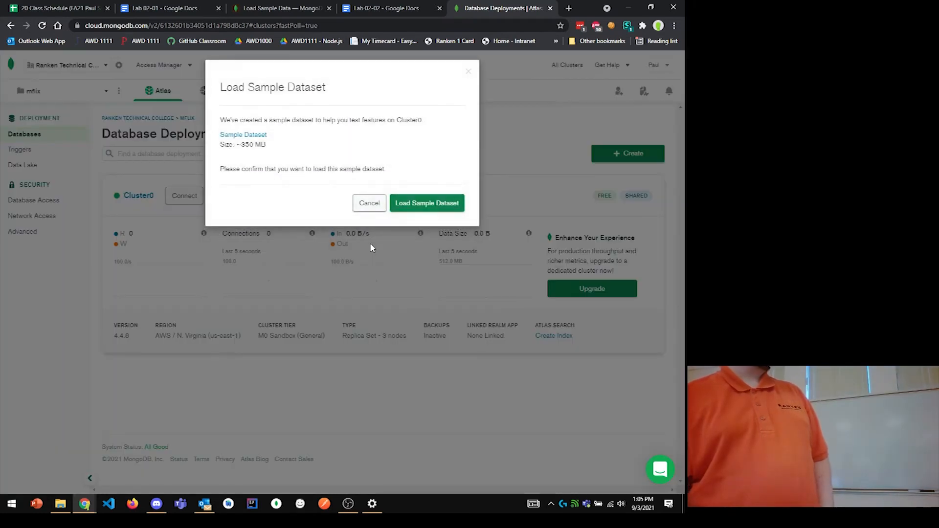
left_click(235, 7)
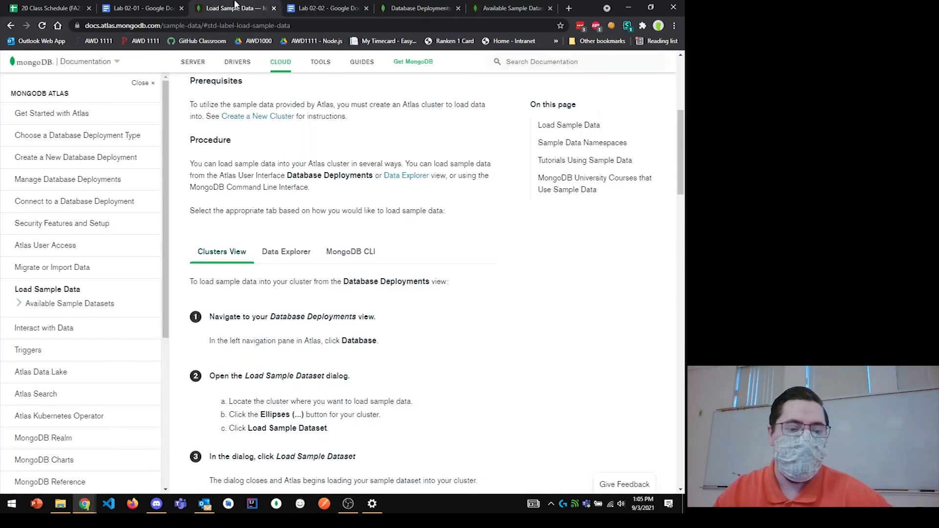
scroll(311, 318, "down", 2)
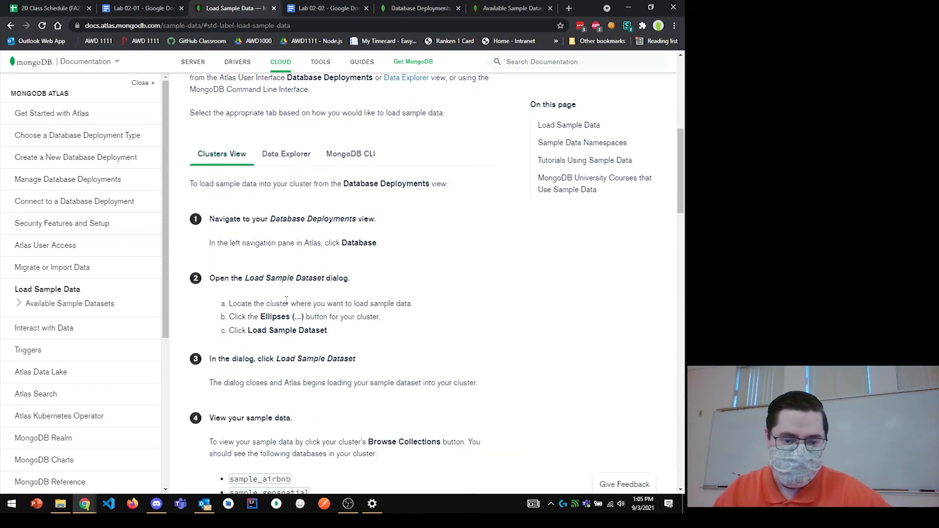
left_click(429, 8)
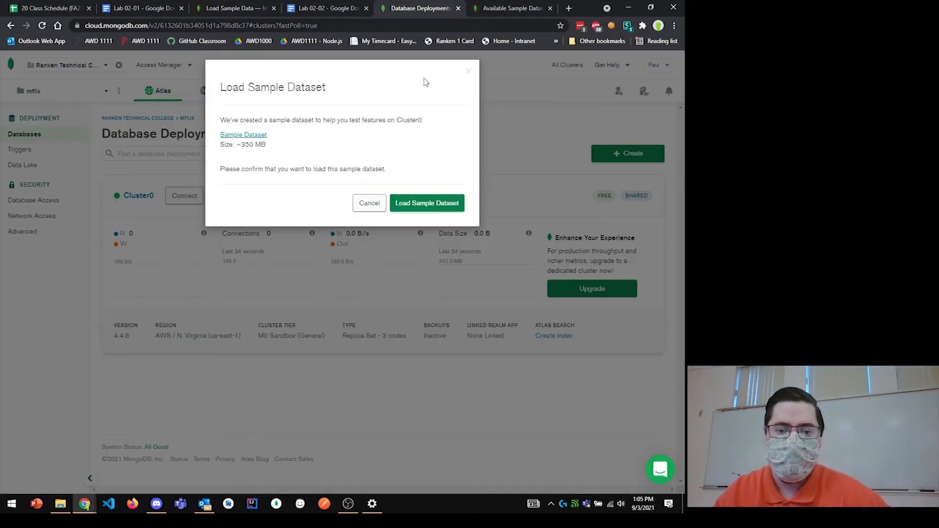
left_click(379, 207)
Step: Load the sample dataset into Cluster0 and close the documentation page on available sample datasets
left_click(350, 198)
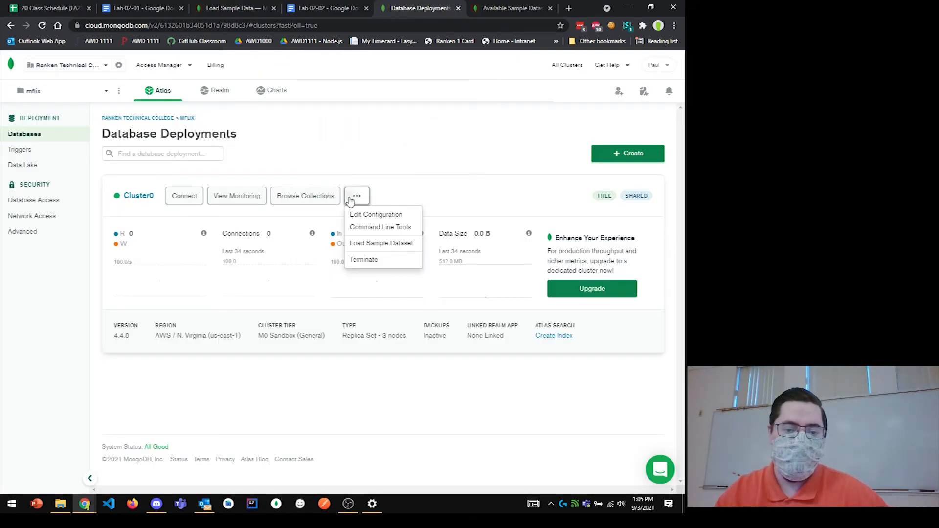
left_click(361, 243)
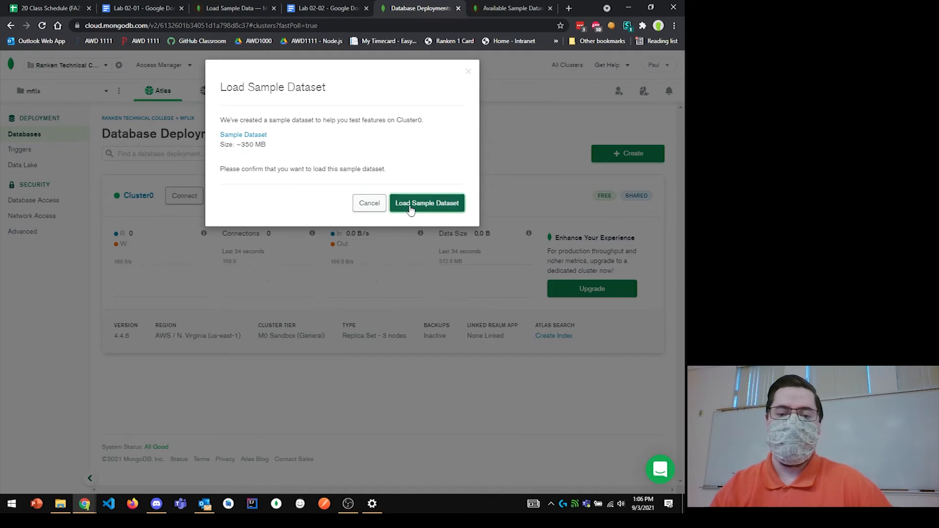
left_click(410, 208)
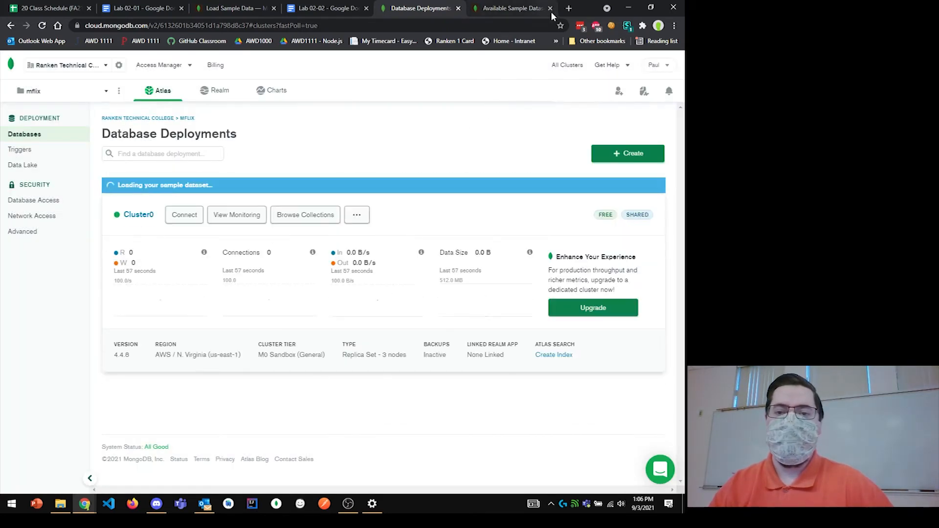
left_click(550, 8)
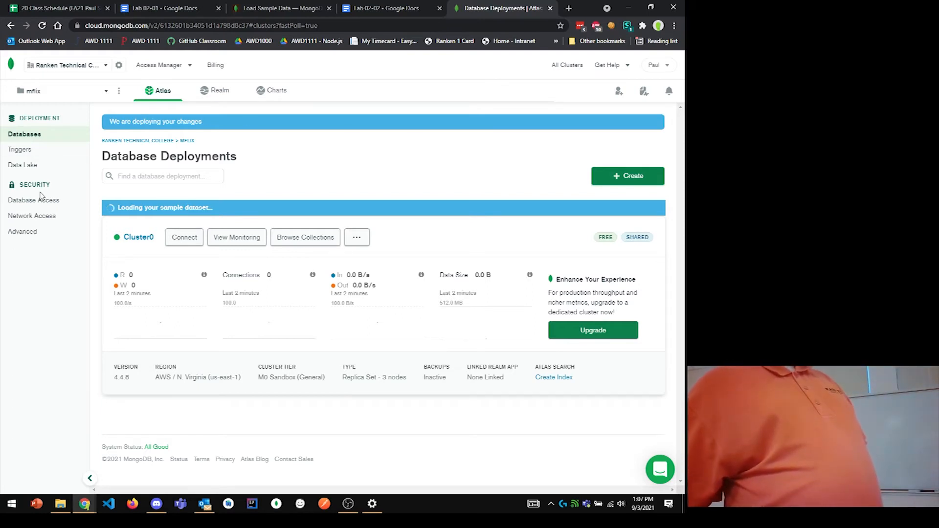
Step: Start a new IP access list entry in the mflix project's network access settings, filled with the current IP address
left_click(29, 215)
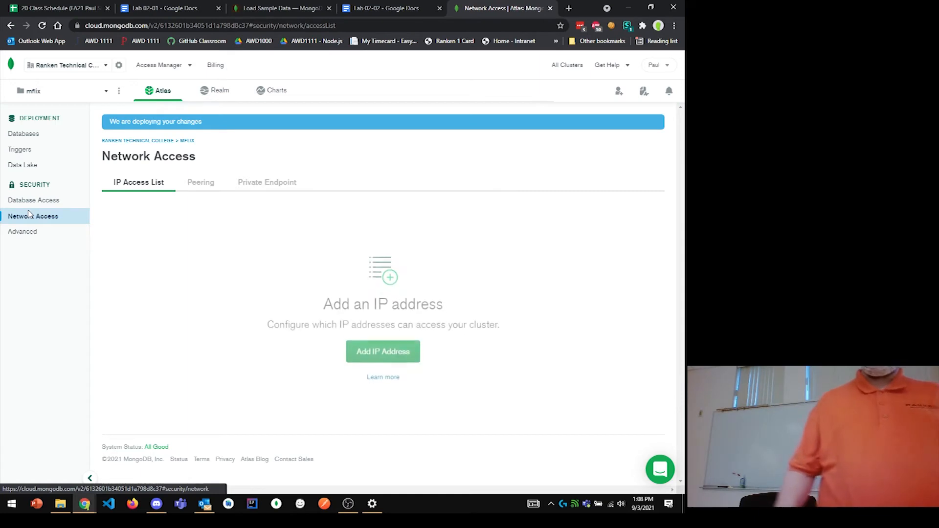
left_click(388, 345)
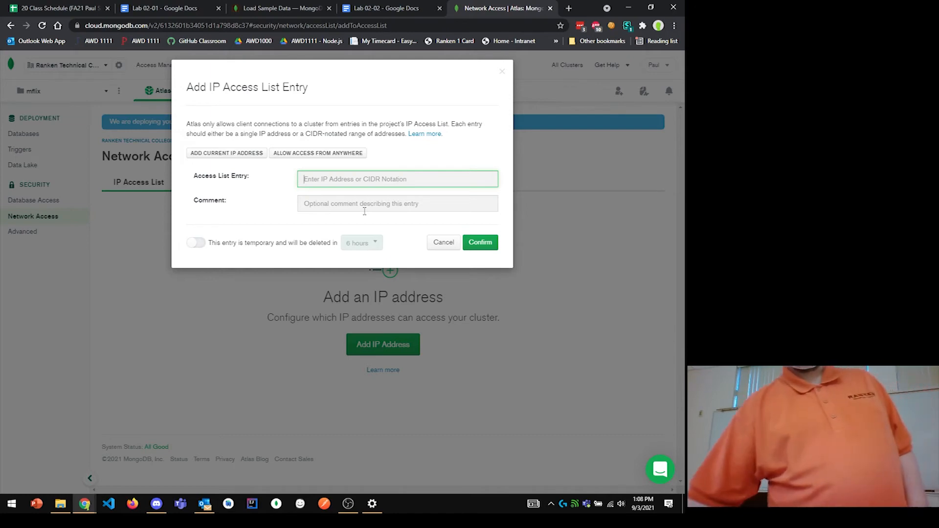
left_click(238, 154)
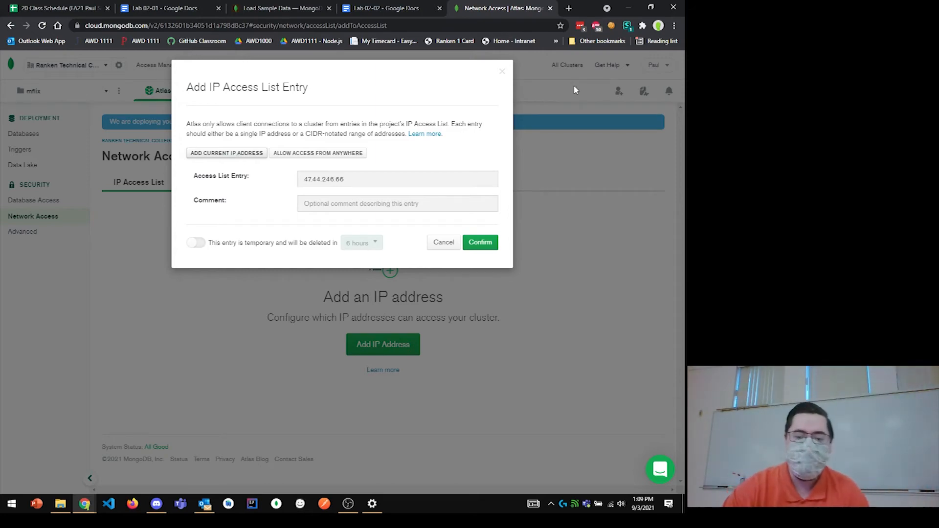
Step: Run ipconfig in Command Prompt, examine the Wi-Fi adapter's local IP configuration, and close the window
left_click(11, 504)
type("cmd")
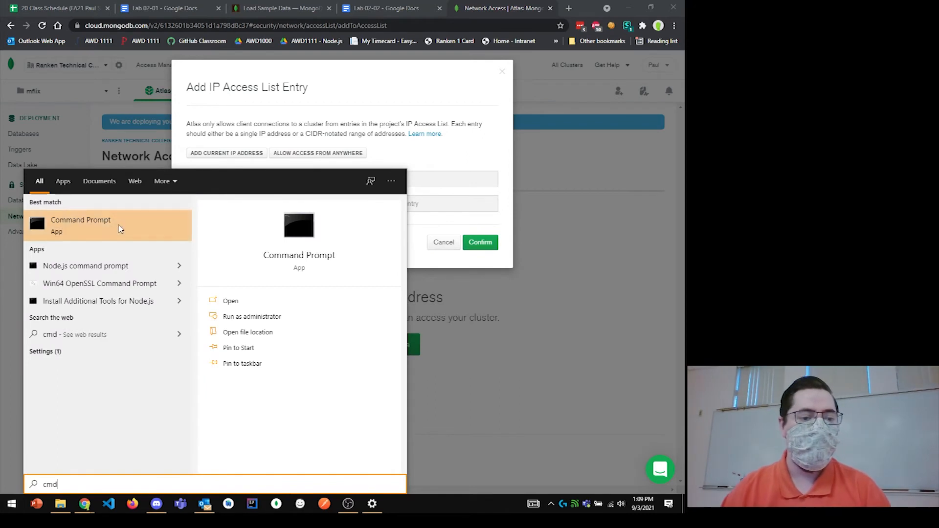
left_click(121, 225)
left_click_drag(253, 47, 230, 151)
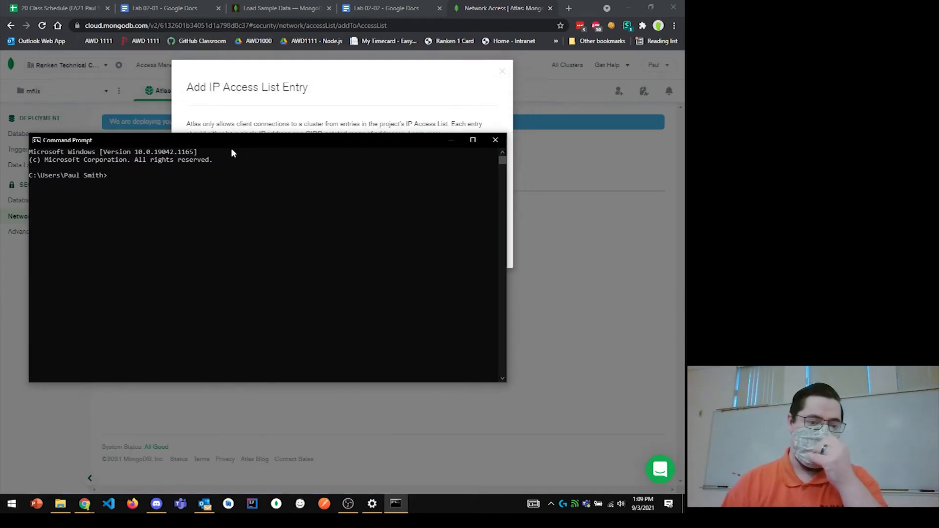
type("ipc")
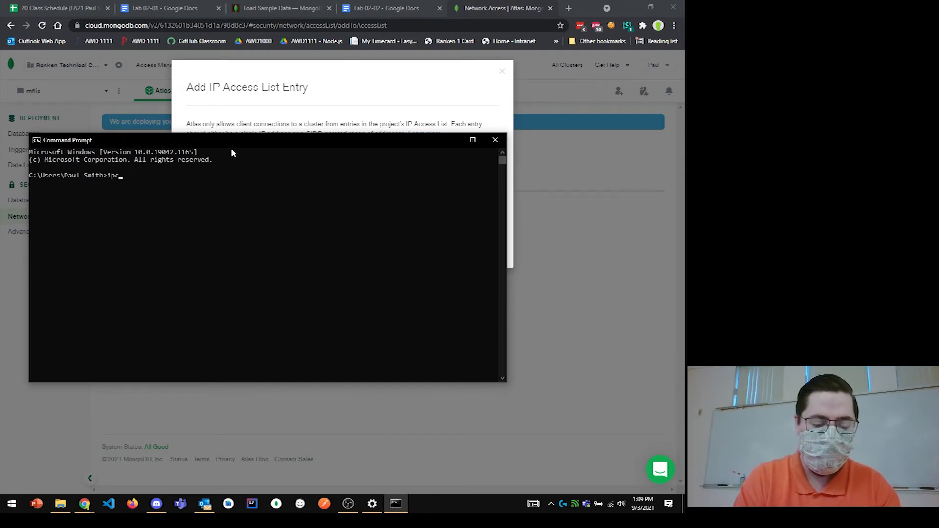
type("on")
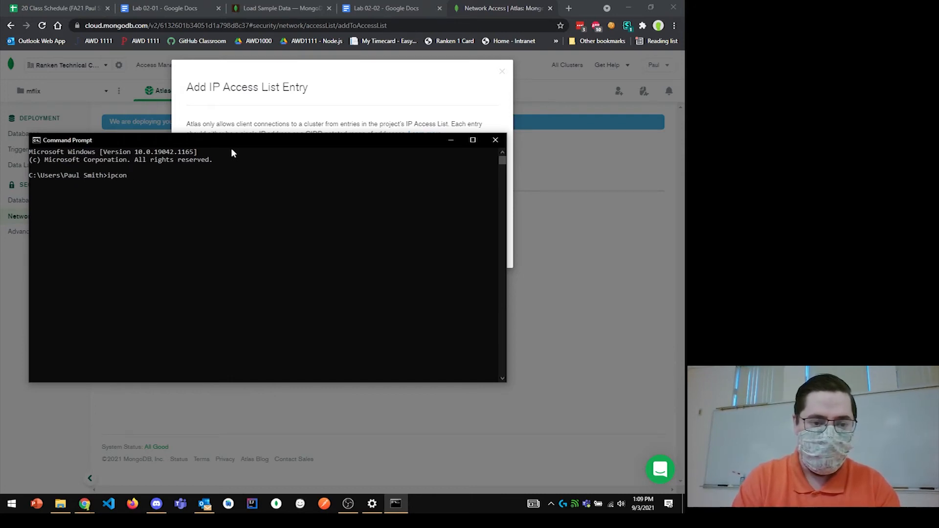
type("fig")
key("Return")
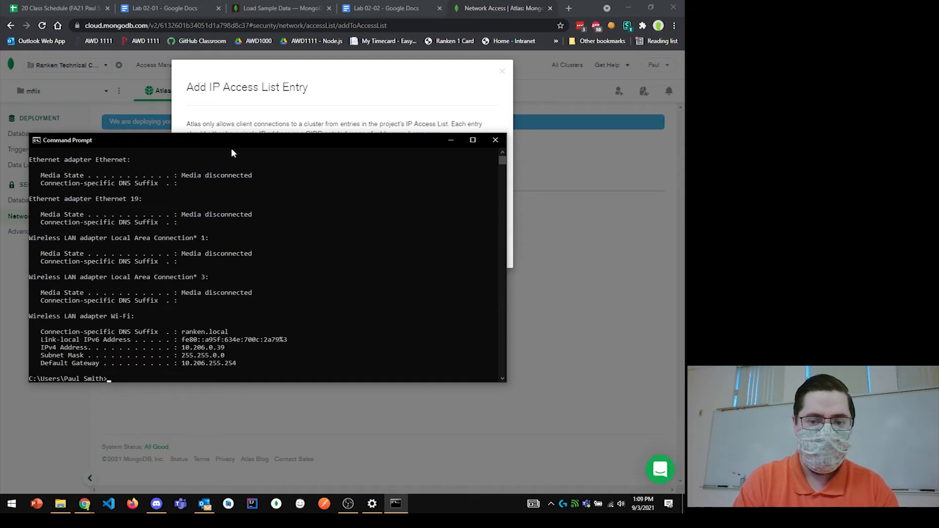
scroll(343, 276, "up", 1)
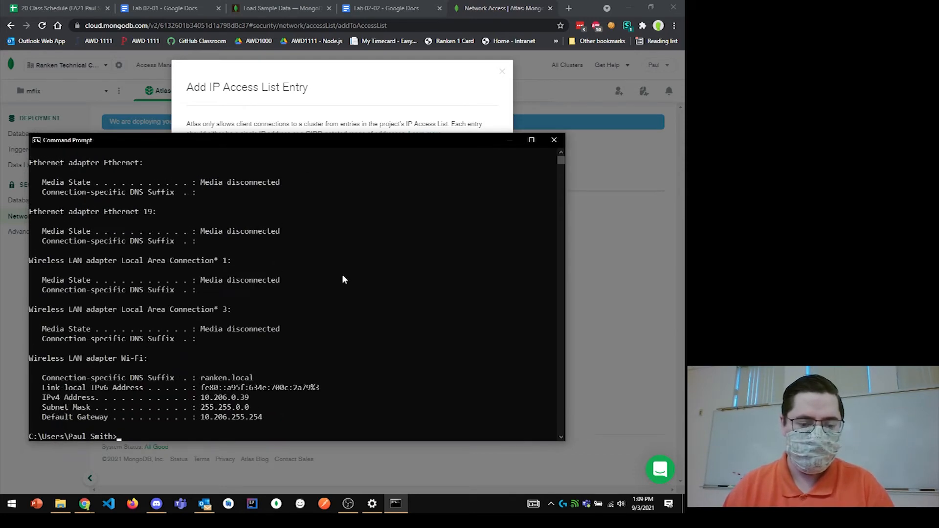
scroll(342, 275, "down", 3)
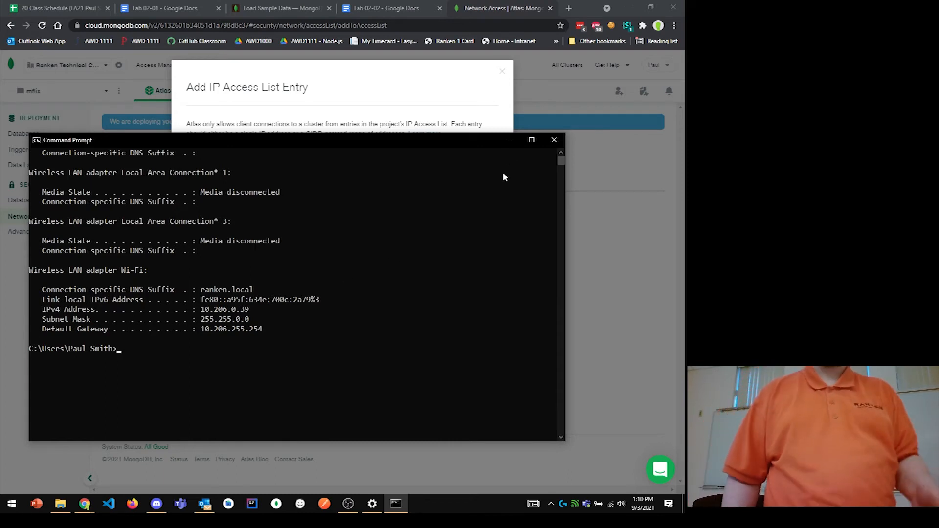
left_click(555, 141)
Step: Search the web for whatismyip in a new browser tab and open WhatIsMyIP.com to check the public IP address
left_click(569, 9)
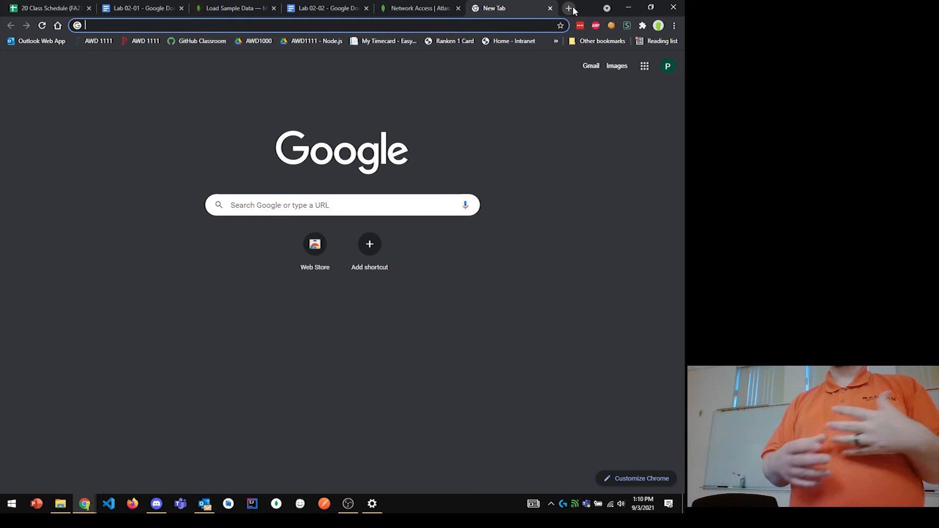
type("what")
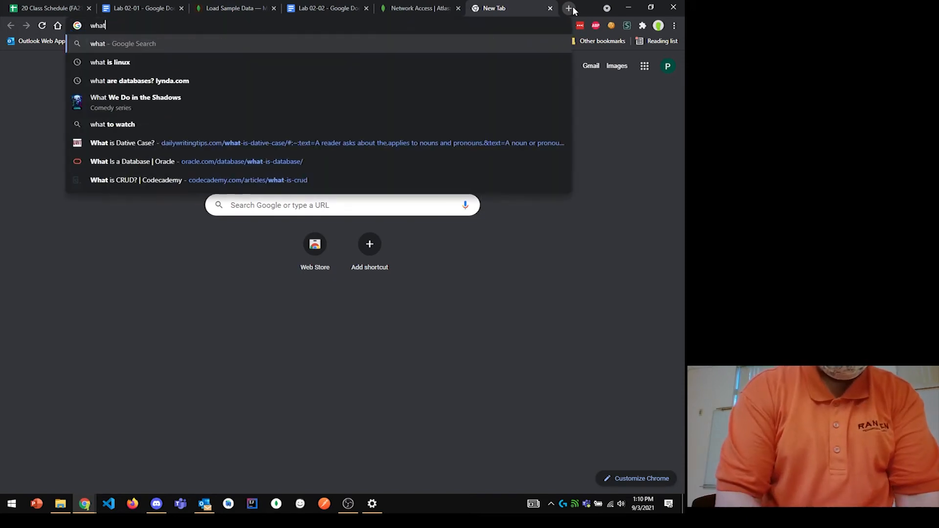
type("is")
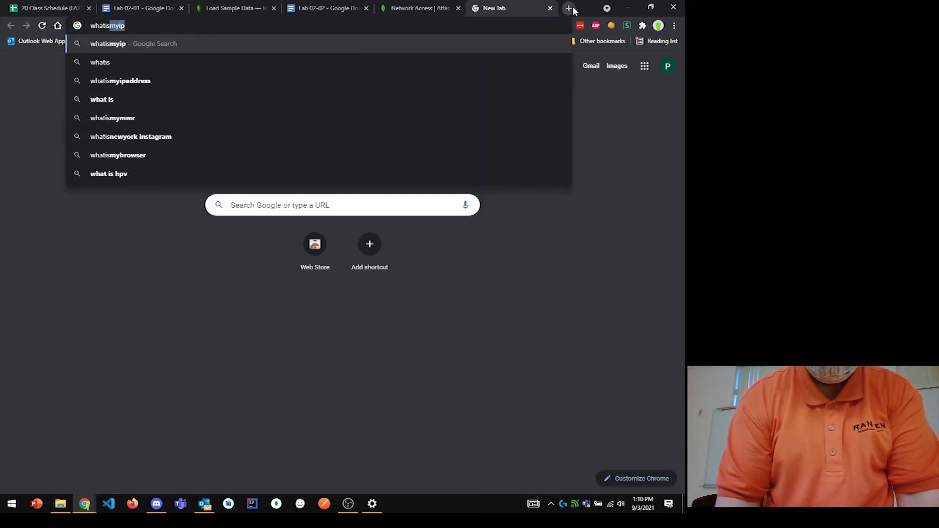
key("Return")
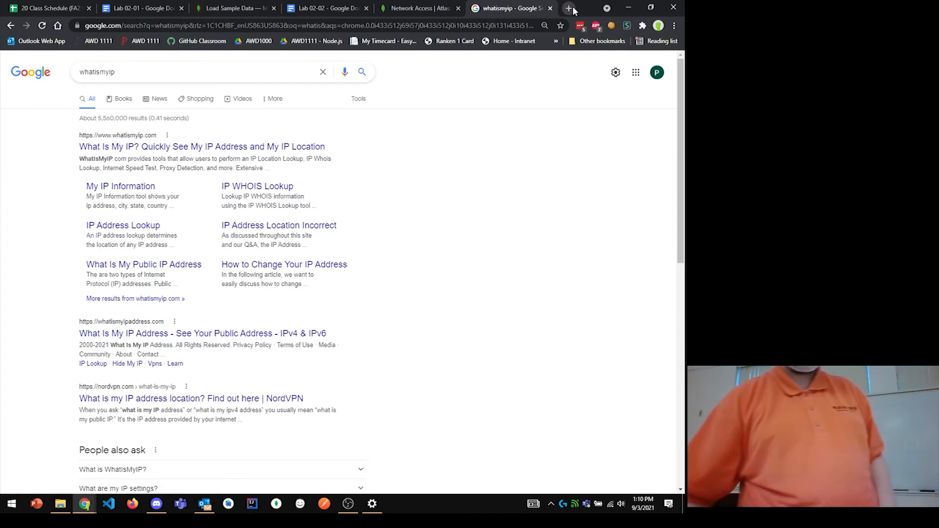
left_click(257, 147)
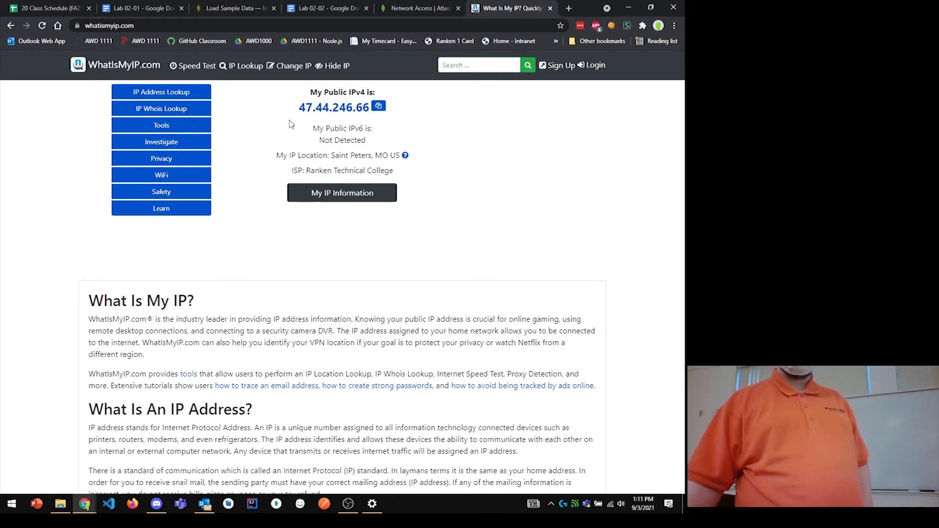
Step: Return to the Atlas access list entry and change the last number of its IP address to 121
left_click(416, 8)
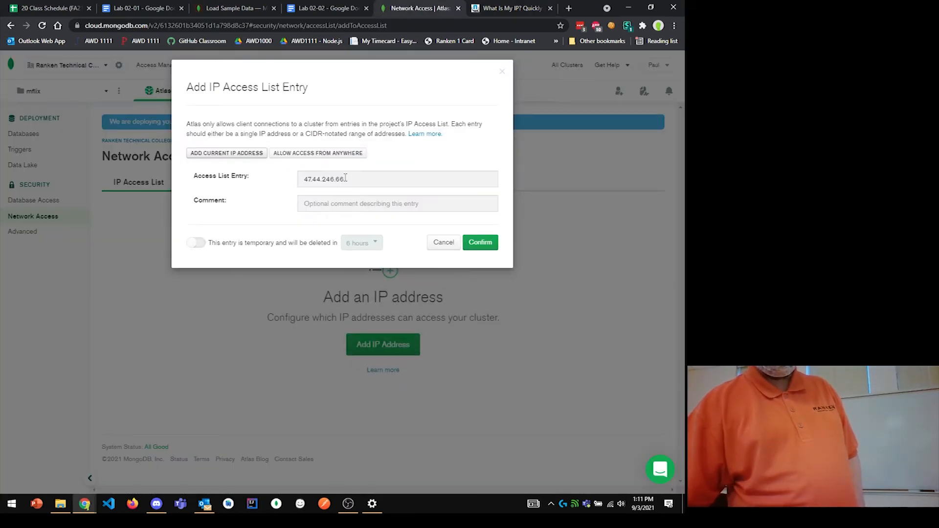
left_click_drag(345, 178, 334, 180)
type("121")
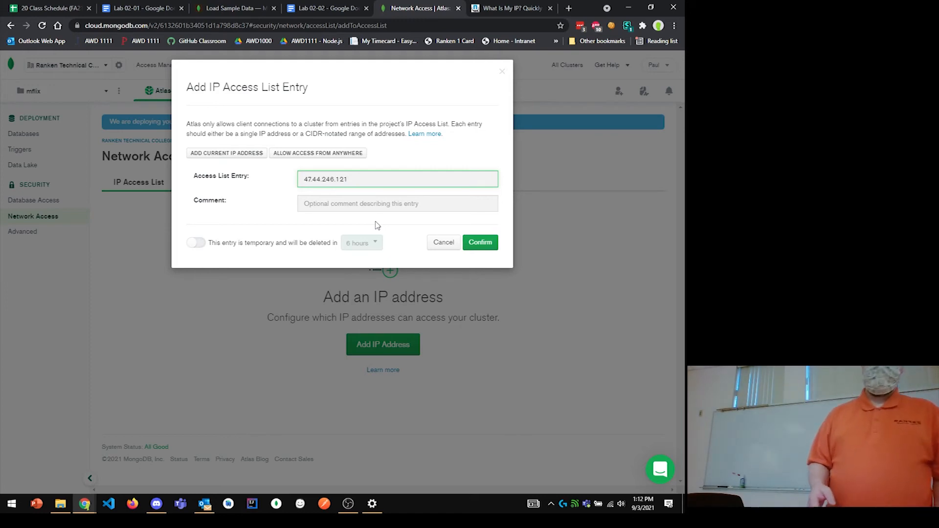
Step: Set the access list entry to allow access from anywhere (0.0.0.0/0) and confirm it
left_click(320, 154)
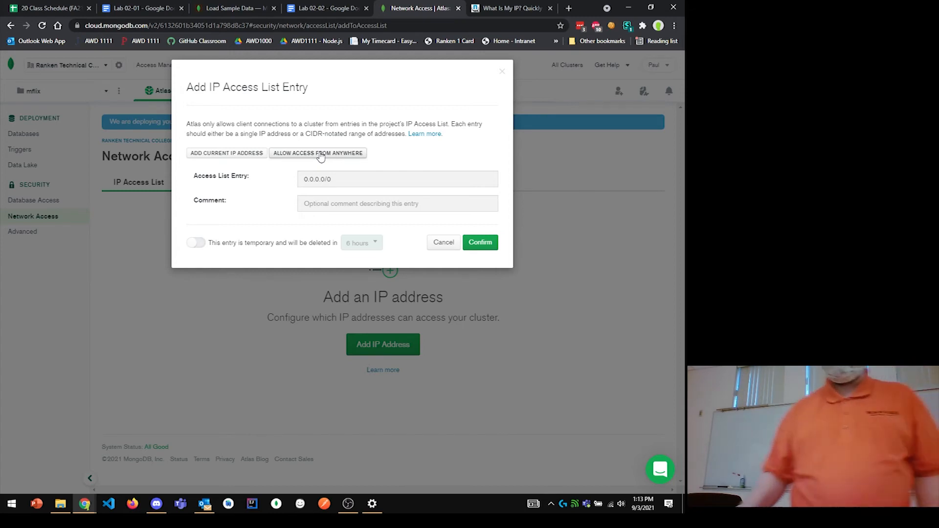
left_click(479, 247)
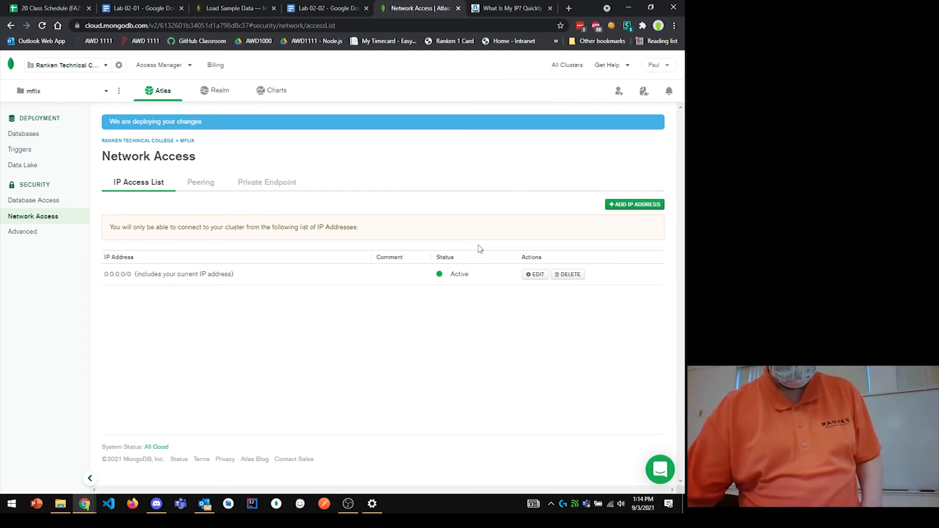
Step: Open the mflix project's database access settings, start adding a new database user, and review the available options
left_click(20, 205)
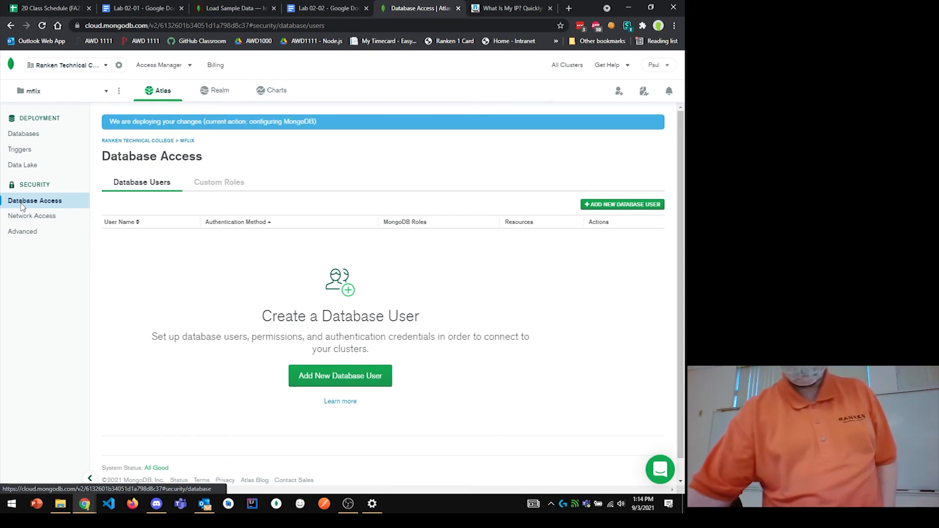
left_click(625, 206)
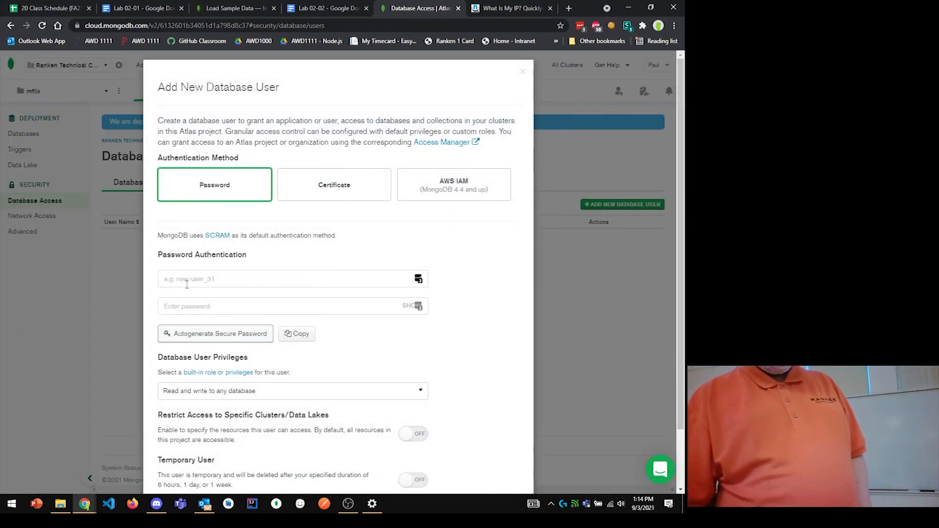
scroll(244, 204, "down", 2)
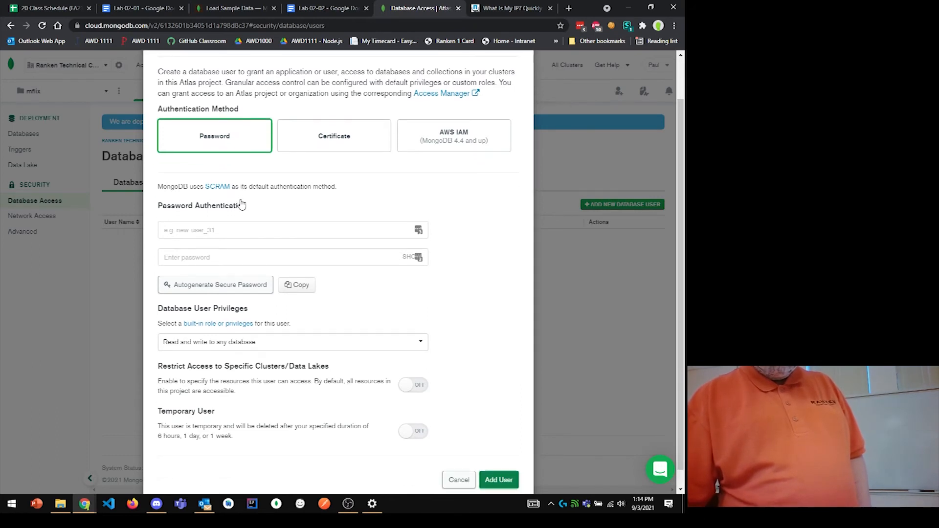
scroll(241, 203, "up", 2)
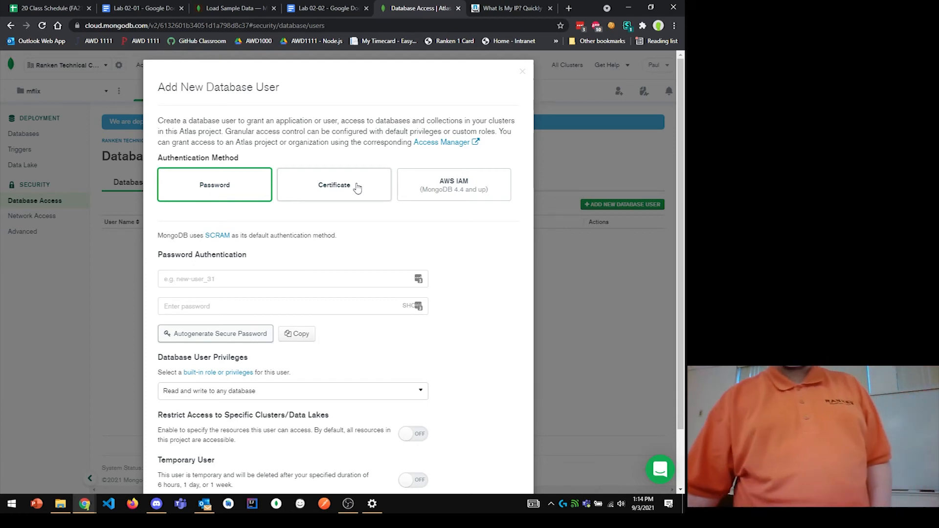
Step: View the AWS IAM option, return to Password authentication, and autogenerate a secure password for the new database user
left_click(439, 192)
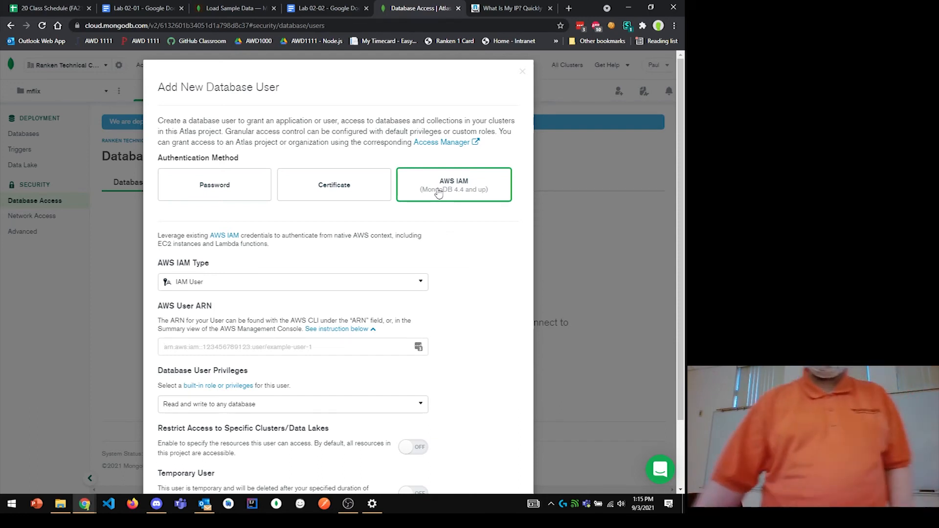
left_click(237, 191)
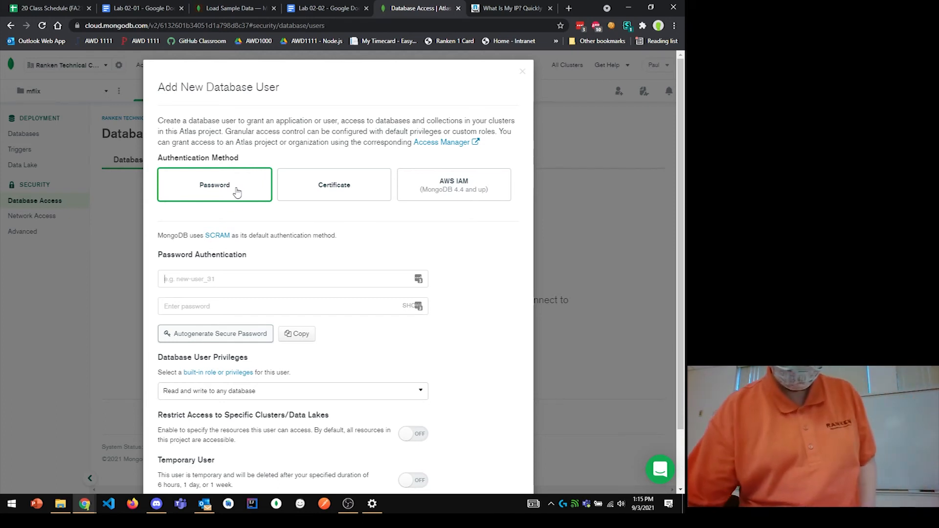
left_click(221, 339)
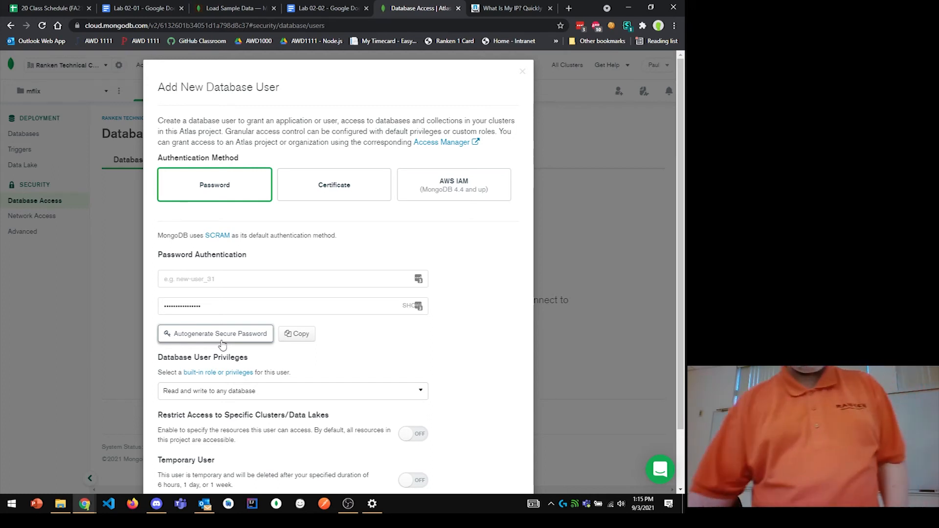
Step: Name the new database user admin, check the autogenerated password by revealing and hiding it, and copy the password
left_click(258, 283)
type("admin")
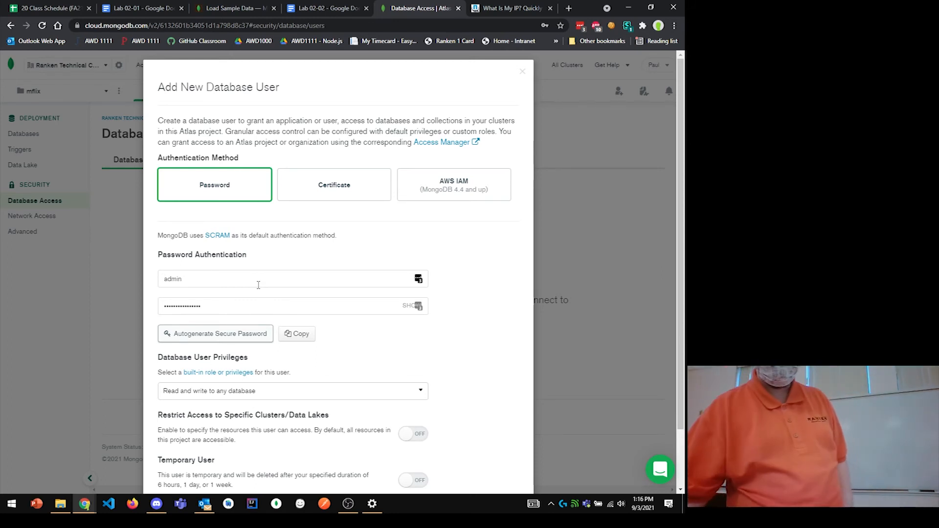
left_click(300, 339)
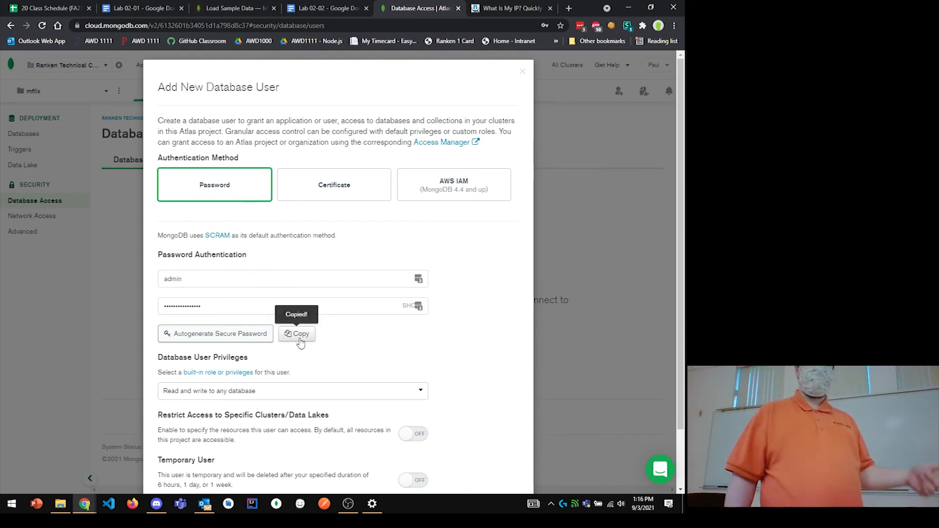
left_click(405, 305)
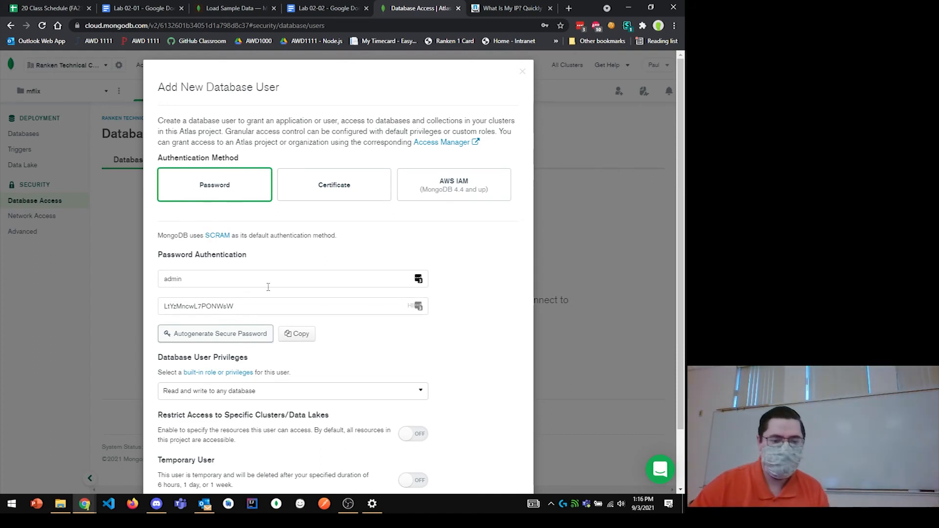
left_click(410, 306)
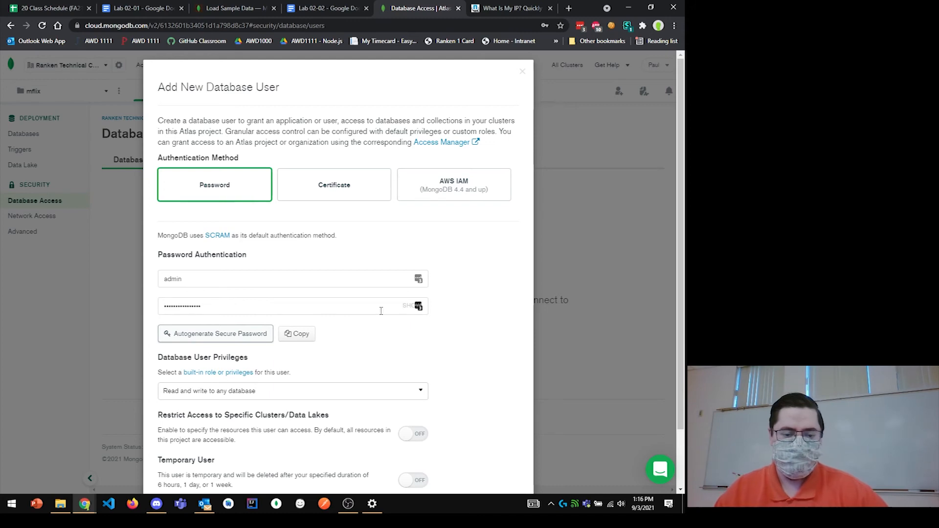
left_click(297, 336)
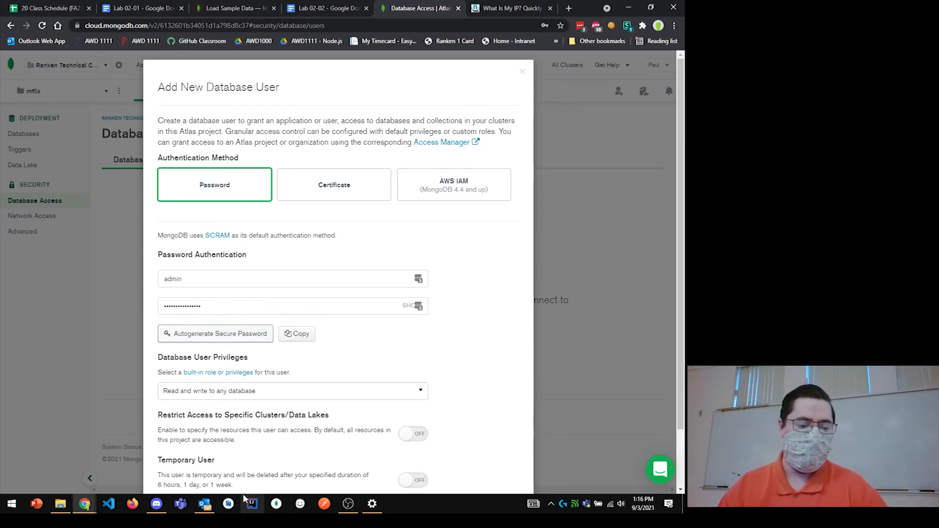
Step: Open Notepad++ and move its window off this screen, away from the database user form
left_click(2, 513)
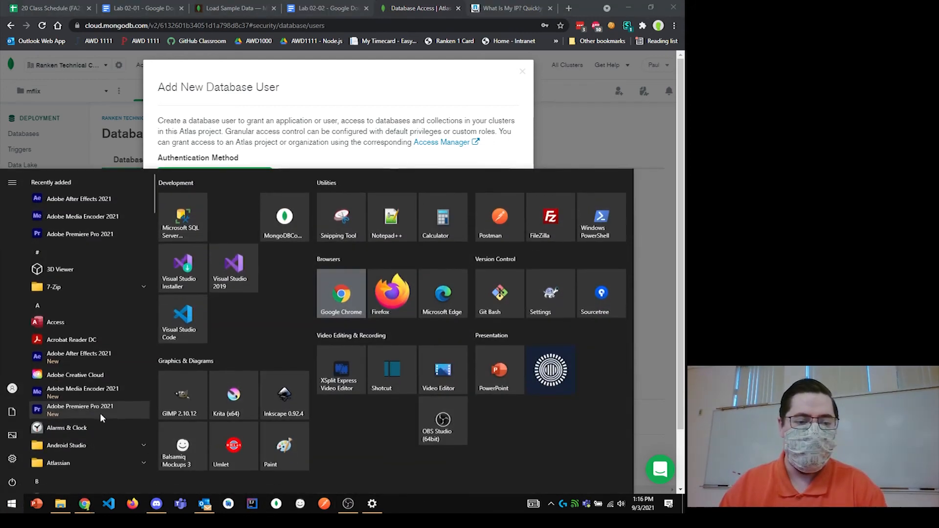
left_click(390, 218)
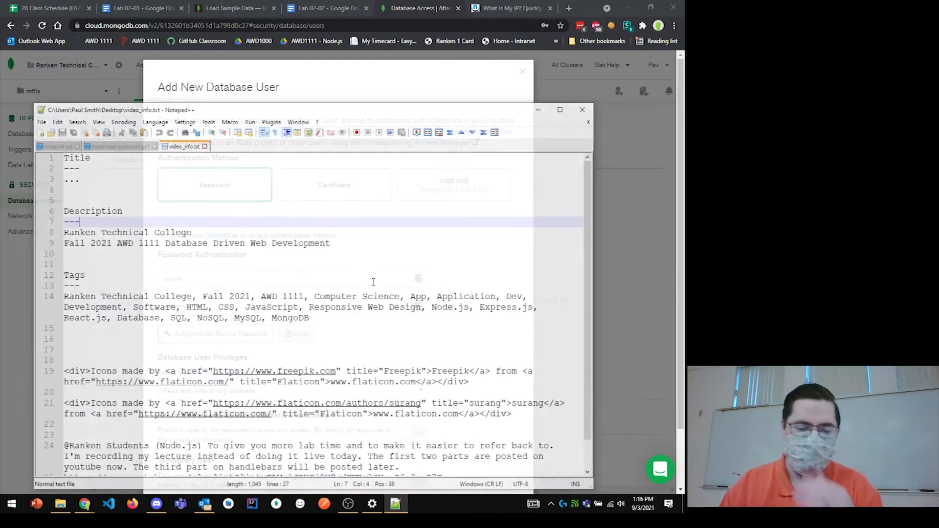
left_click_drag(390, 108, 684, 60)
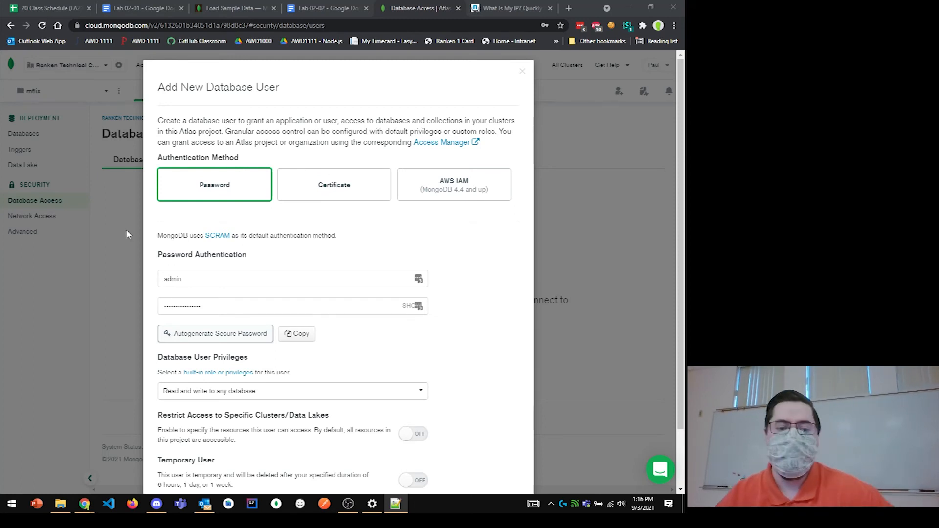
Step: Review the privilege roles, keep Read and write to any database, and add the database user without saving the login to LastPass
scroll(433, 248, "down", 2)
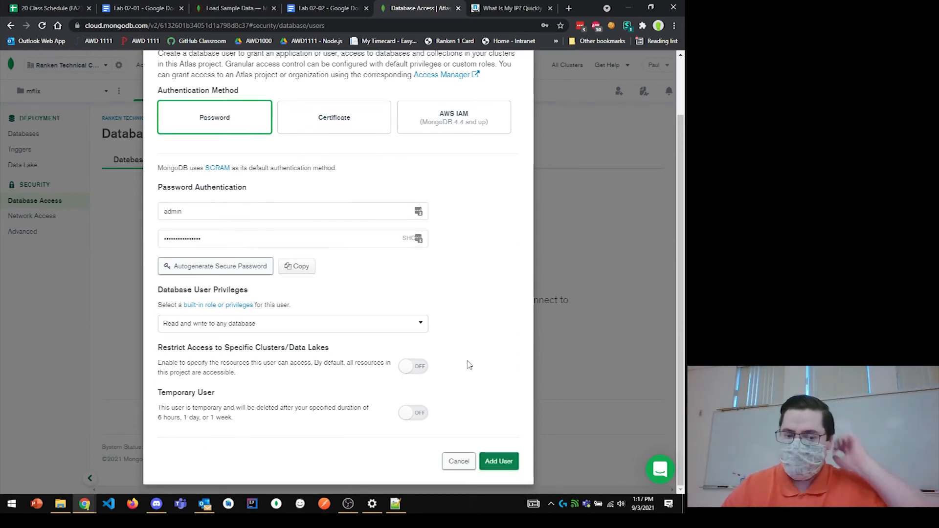
left_click(351, 325)
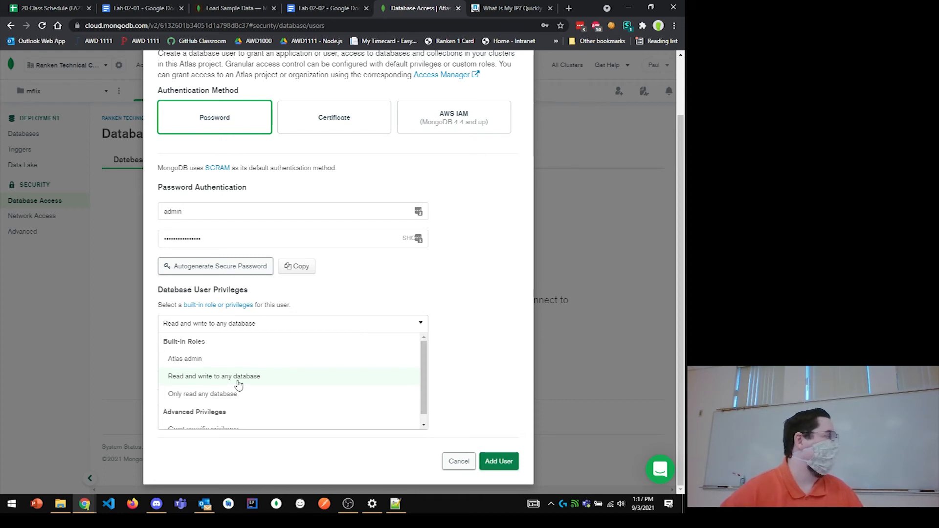
left_click(252, 325)
left_click(251, 325)
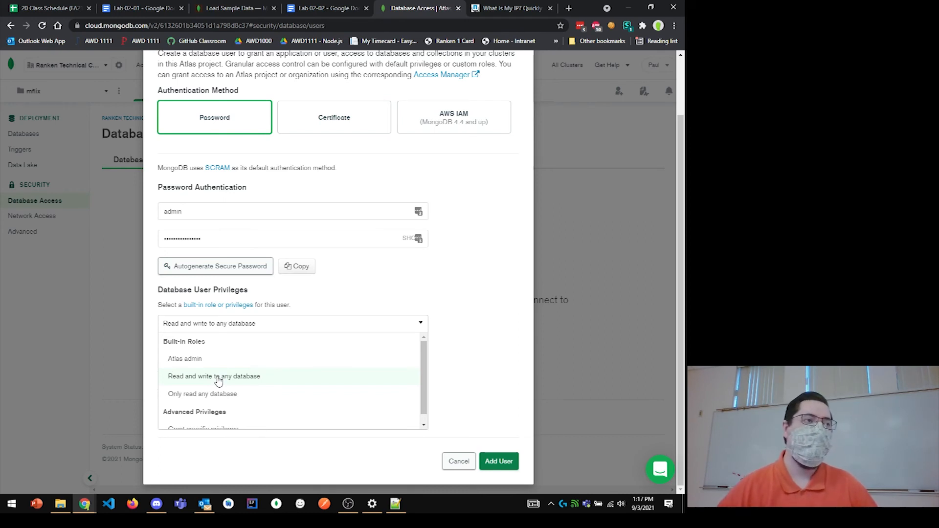
scroll(218, 381, "down", 1)
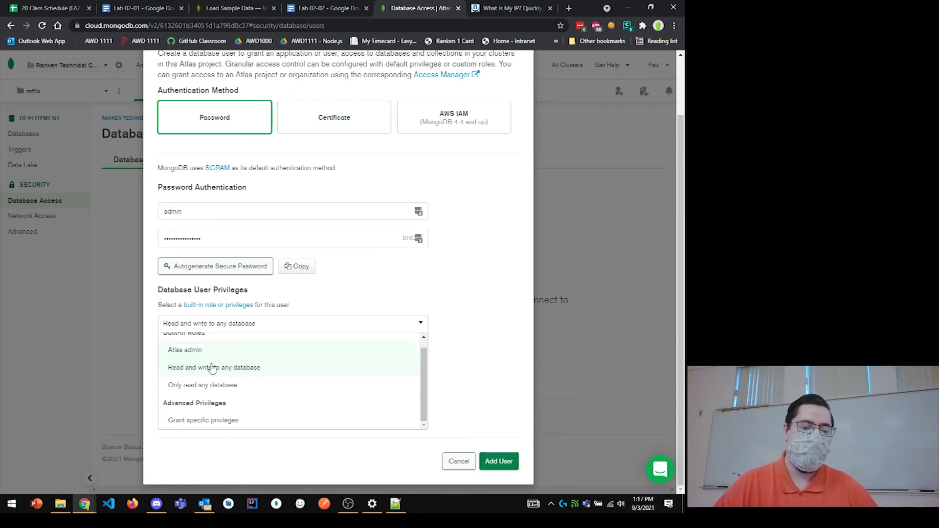
left_click(229, 326)
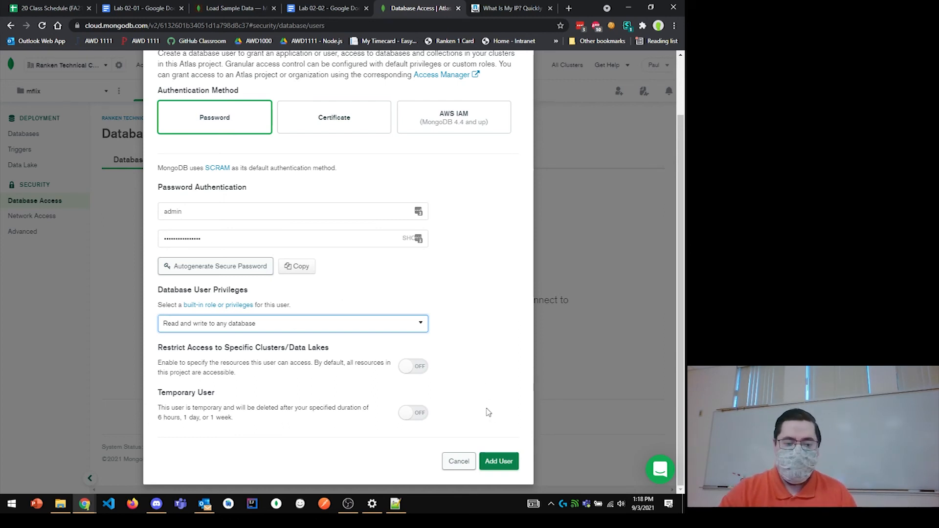
left_click(498, 462)
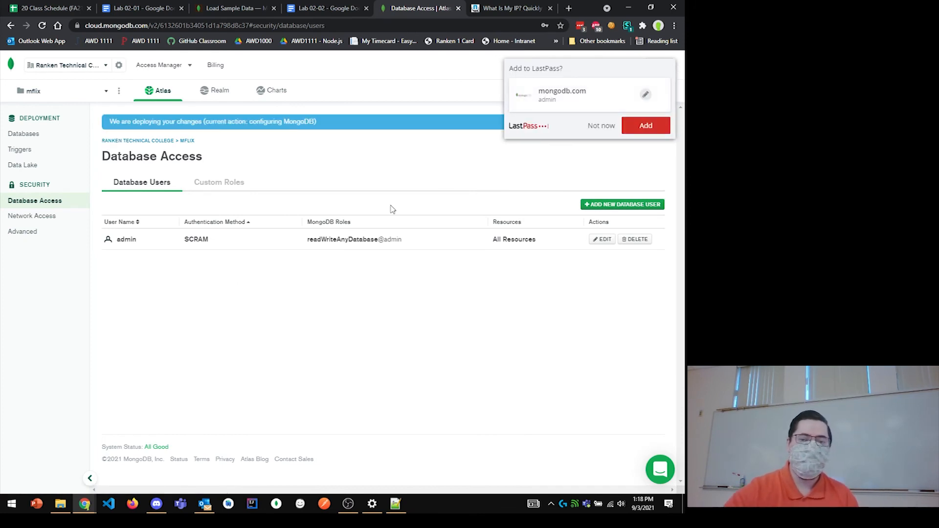
left_click(600, 126)
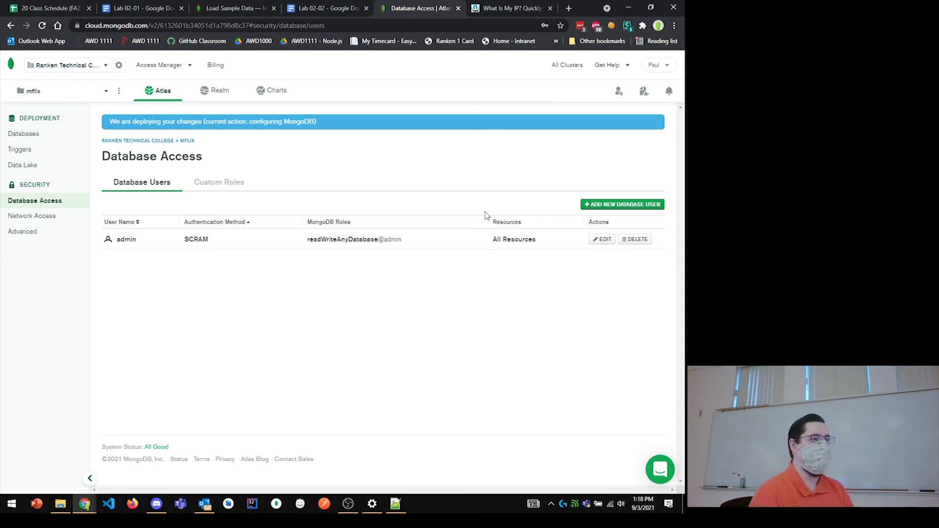
Step: Check the mflix project's IP access list, its database users, and the cluster's sample dataset loading status
left_click(44, 216)
left_click_drag(128, 278, 114, 327)
left_click(135, 311)
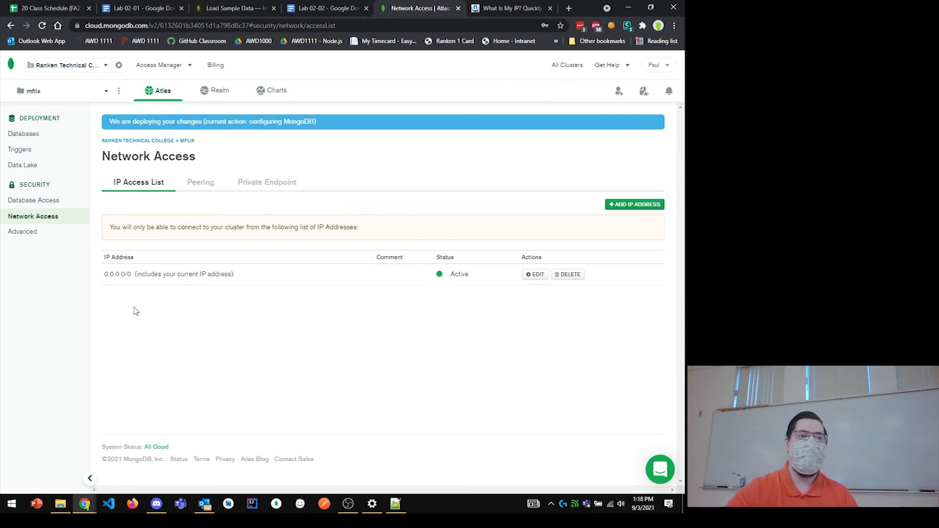
left_click(33, 201)
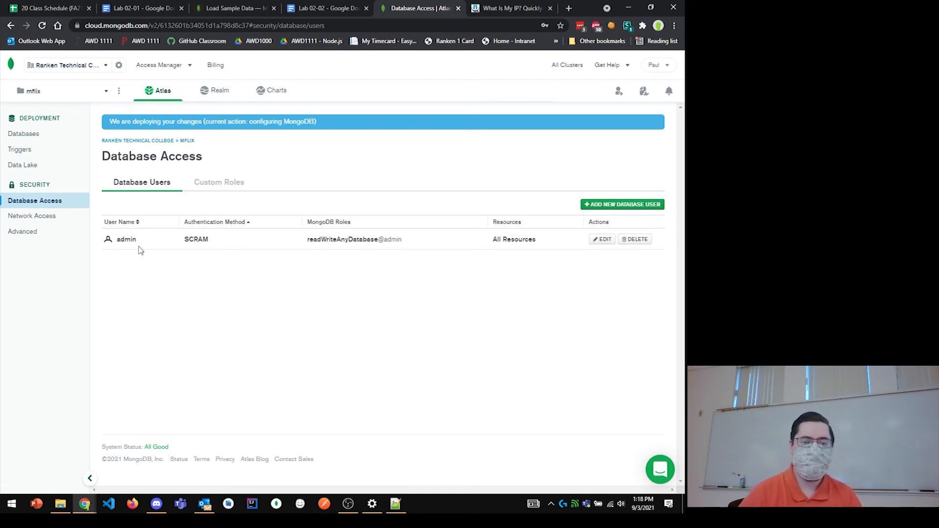
left_click(9, 133)
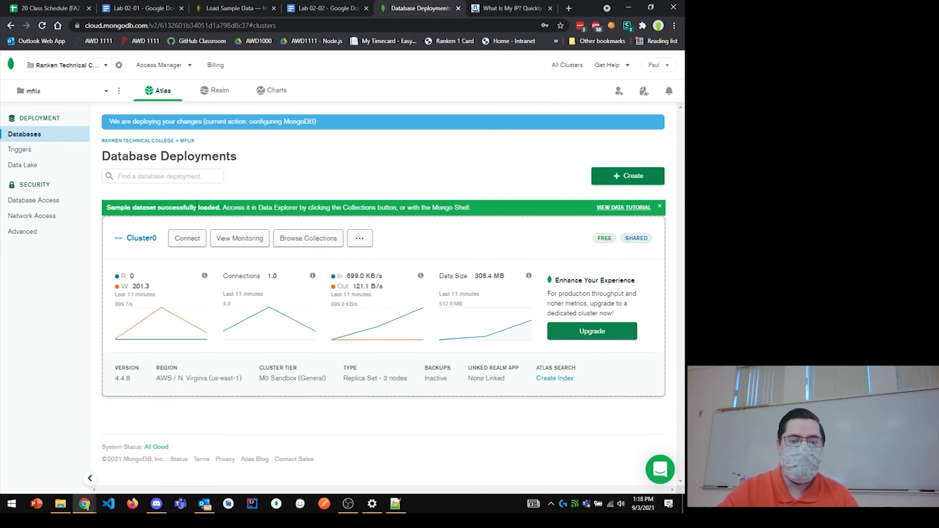
left_click_drag(151, 208, 223, 207)
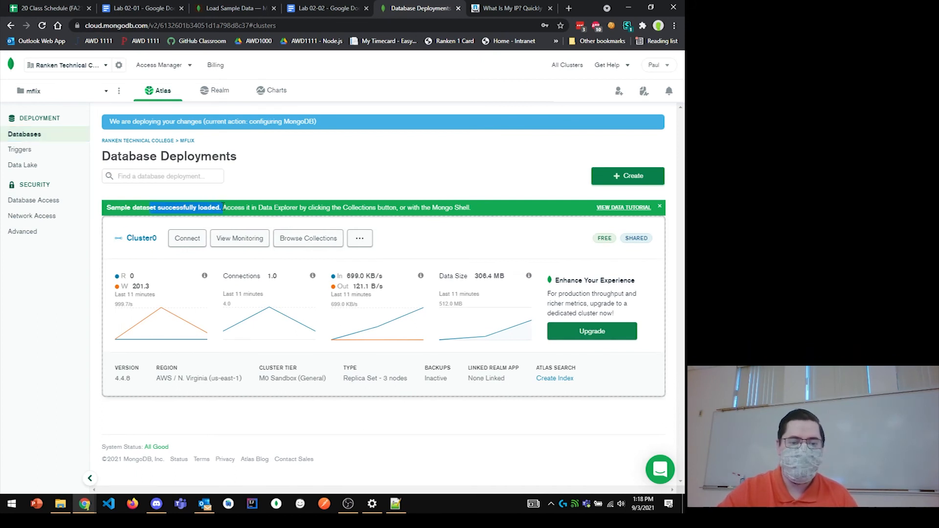
Step: Browse Cluster0's sample_mflix database and examine its comments, movies, sessions, theaters and users collections, expanding a theater's location
left_click(310, 240)
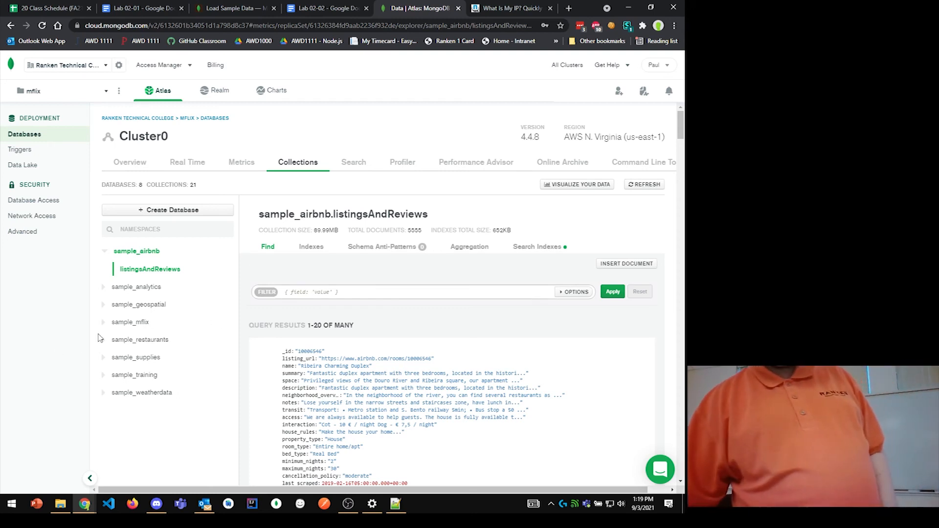
left_click(132, 323)
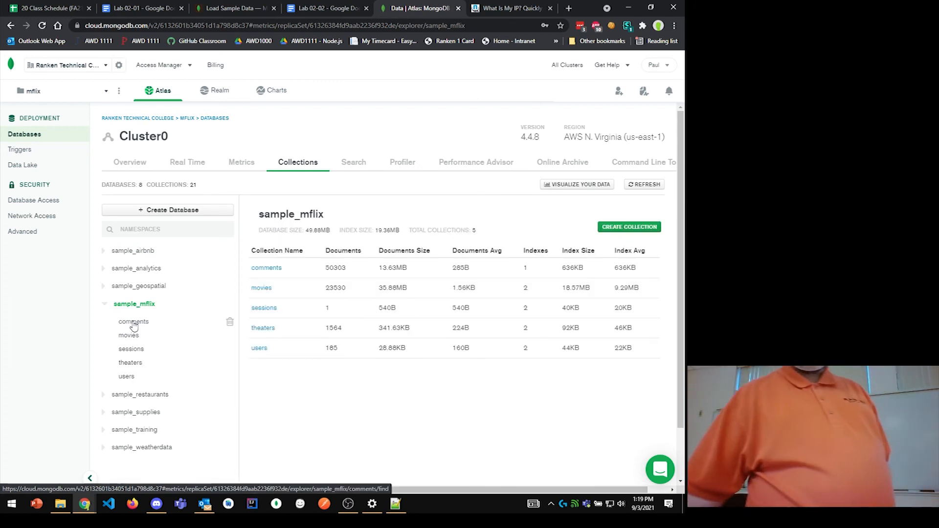
left_click(134, 323)
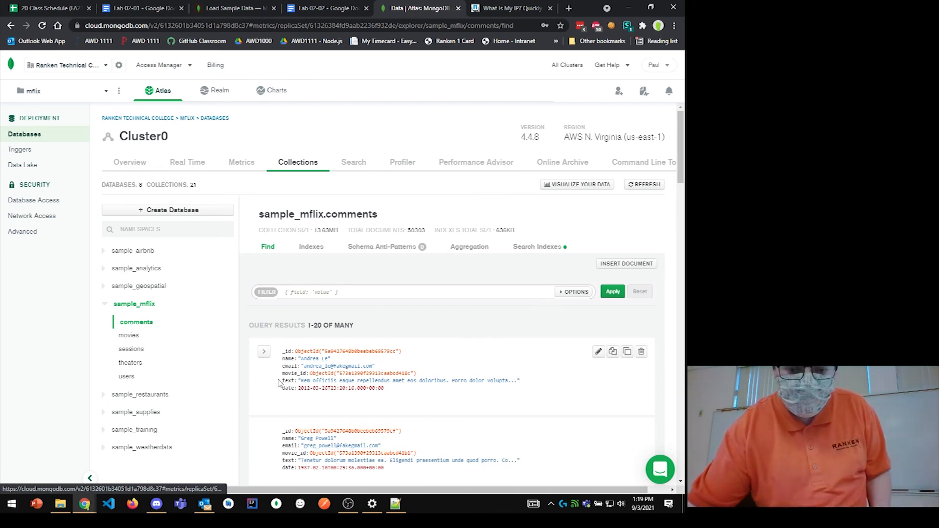
scroll(332, 299, "down", 2)
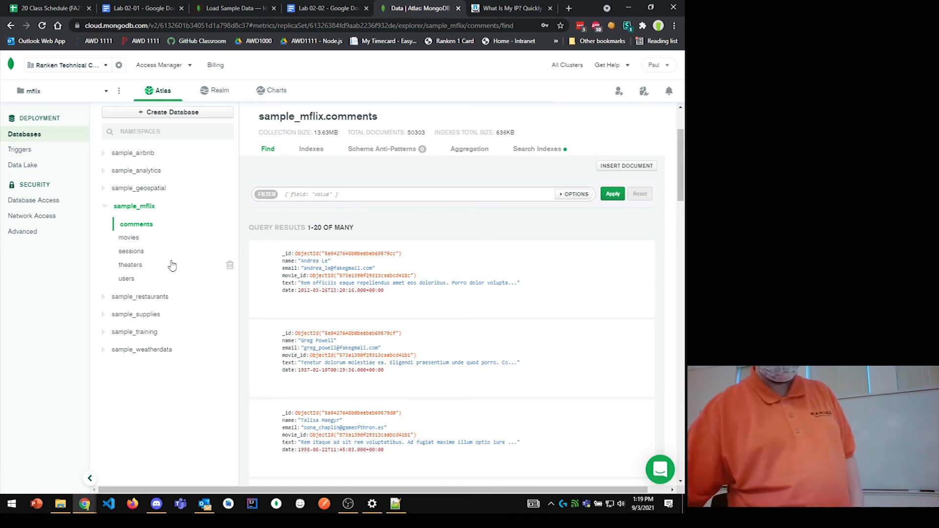
left_click(129, 238)
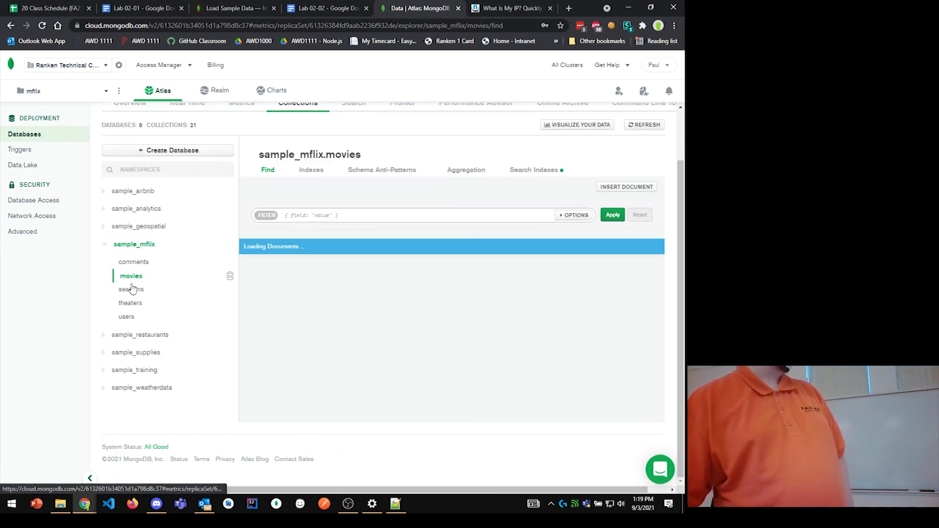
left_click(132, 251)
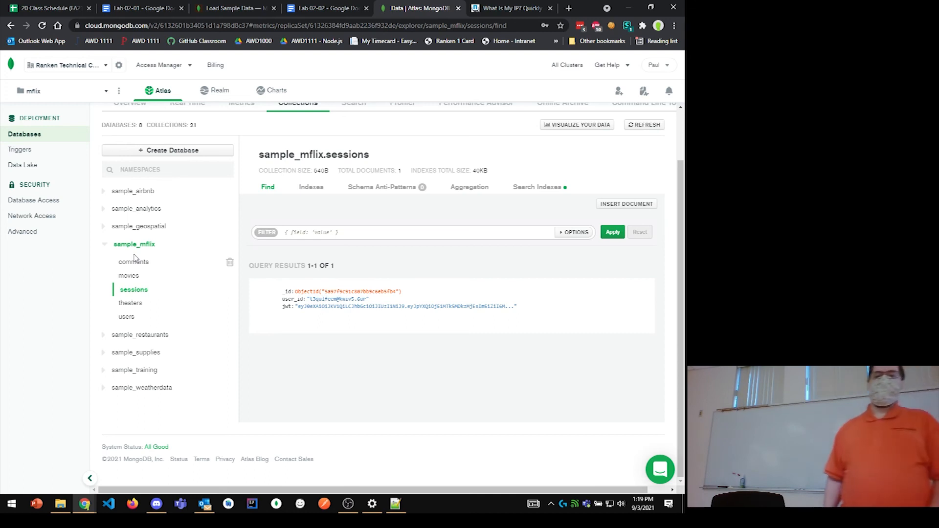
left_click(135, 304)
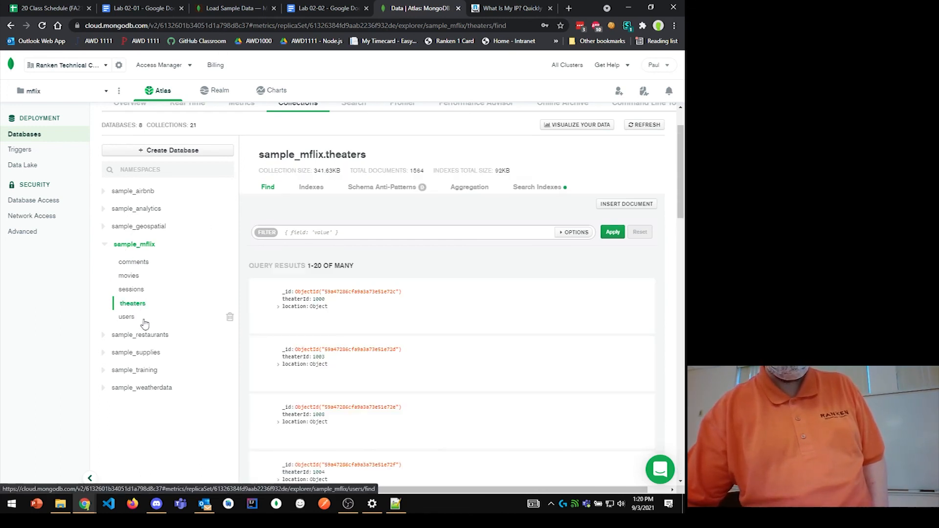
left_click(275, 364)
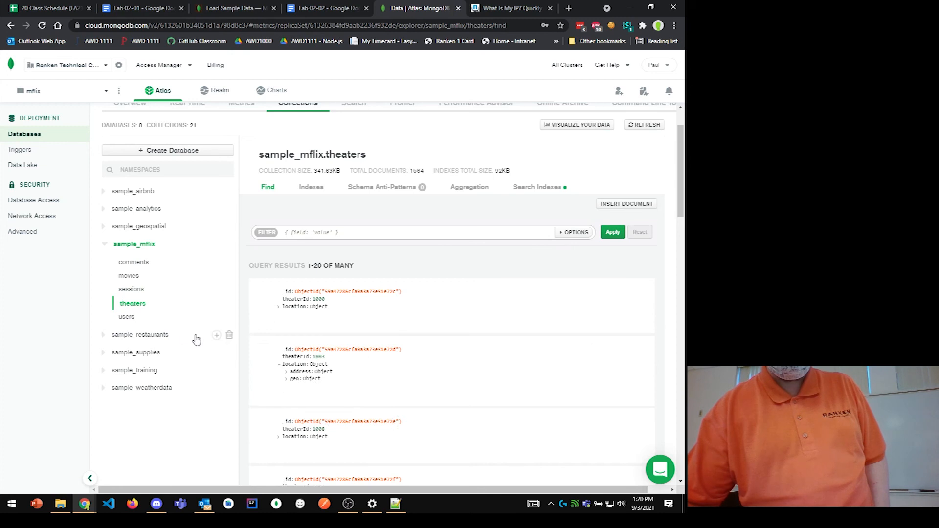
left_click(130, 319)
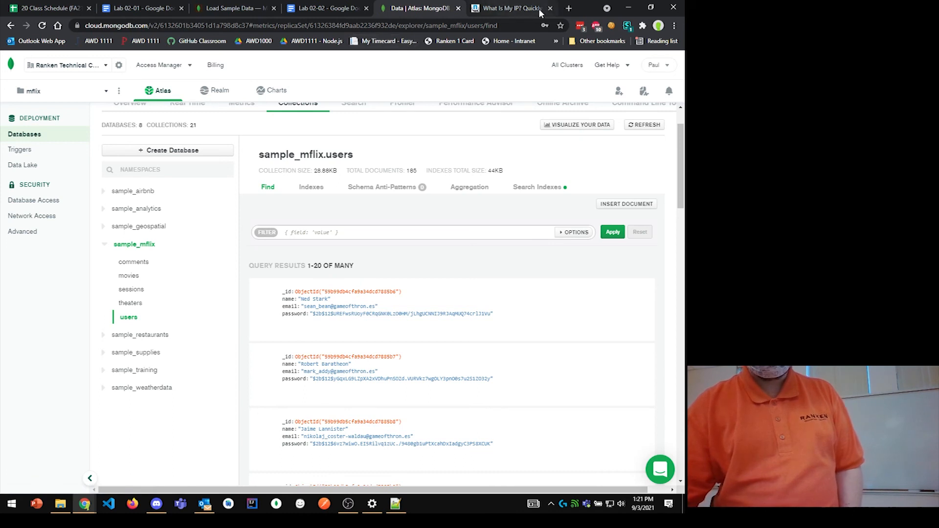
Step: Close the IP lookup page and read through Exercises 1 and 2 in the Lab 02-01 document
middle_click(483, 10)
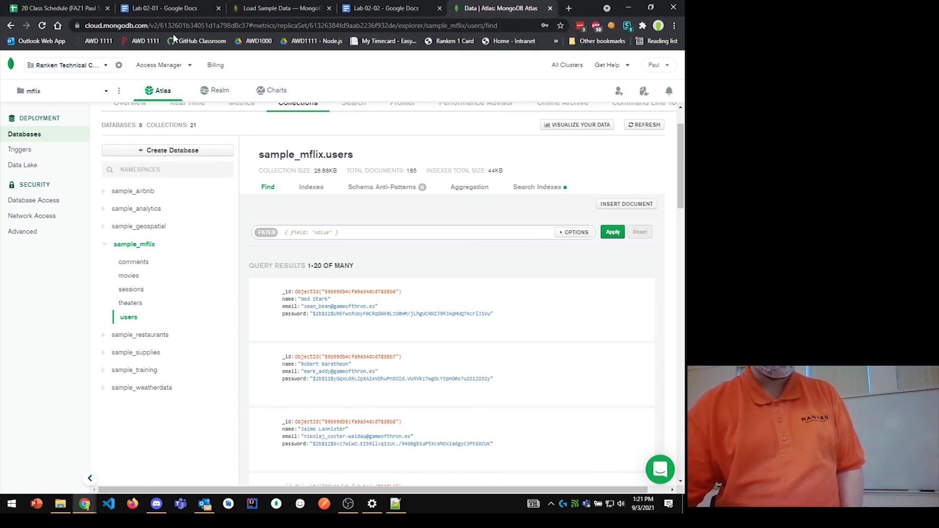
left_click(166, 8)
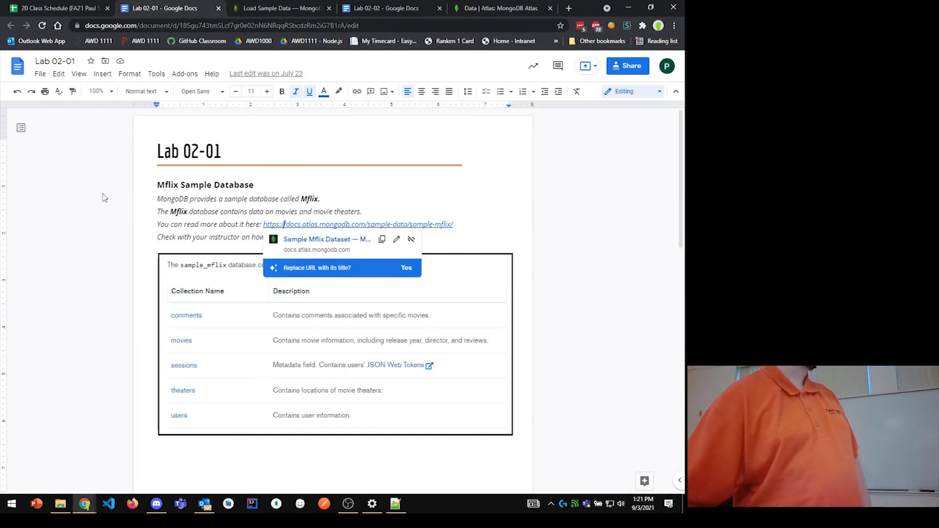
scroll(118, 260, "down", 1)
scroll(118, 262, "down", 9)
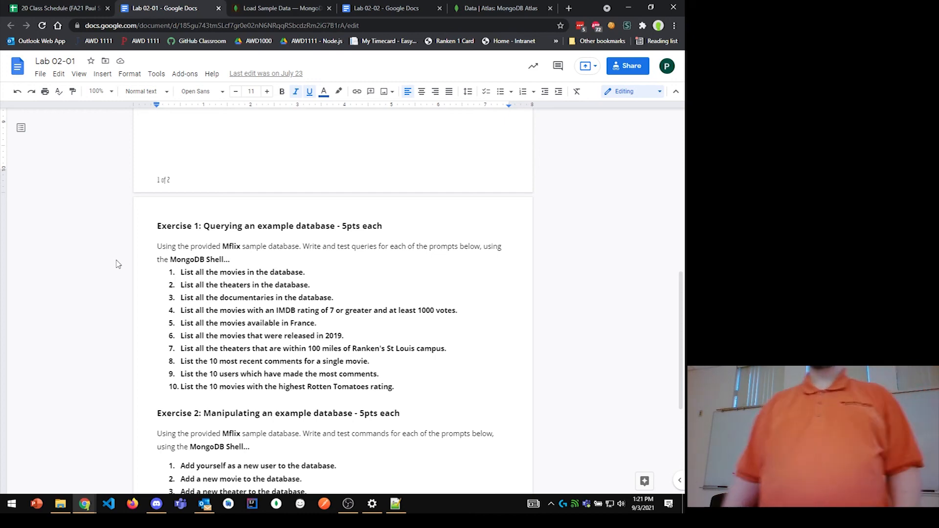
scroll(118, 264, "down", 4)
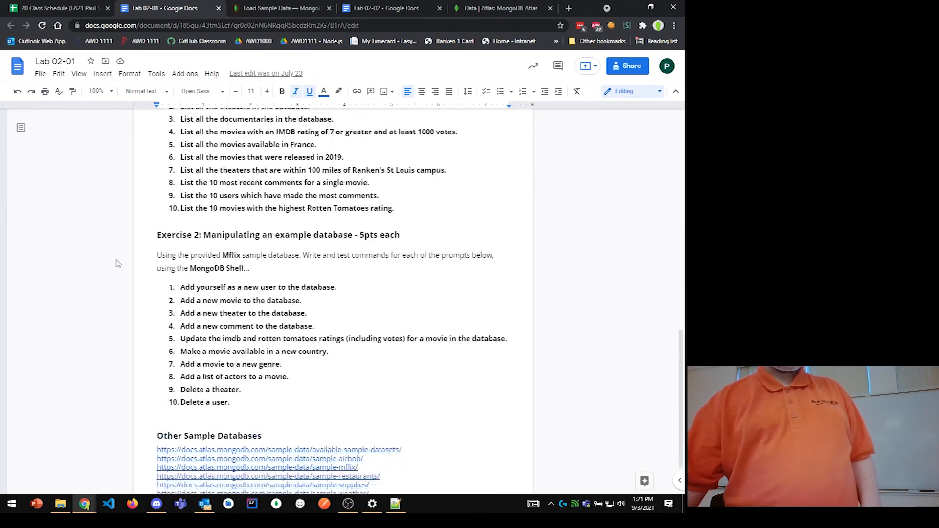
scroll(215, 189, "up", 2)
scroll(215, 190, "down", 3)
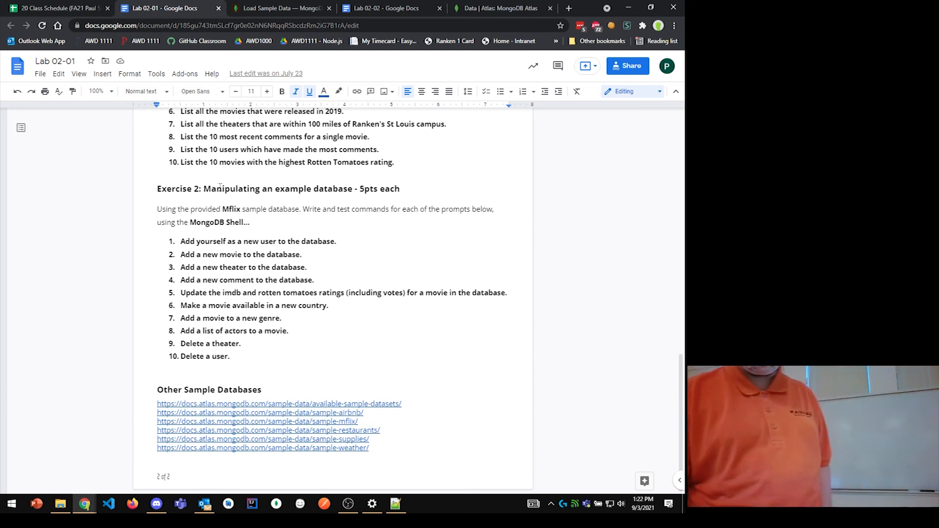
scroll(220, 185, "up", 3)
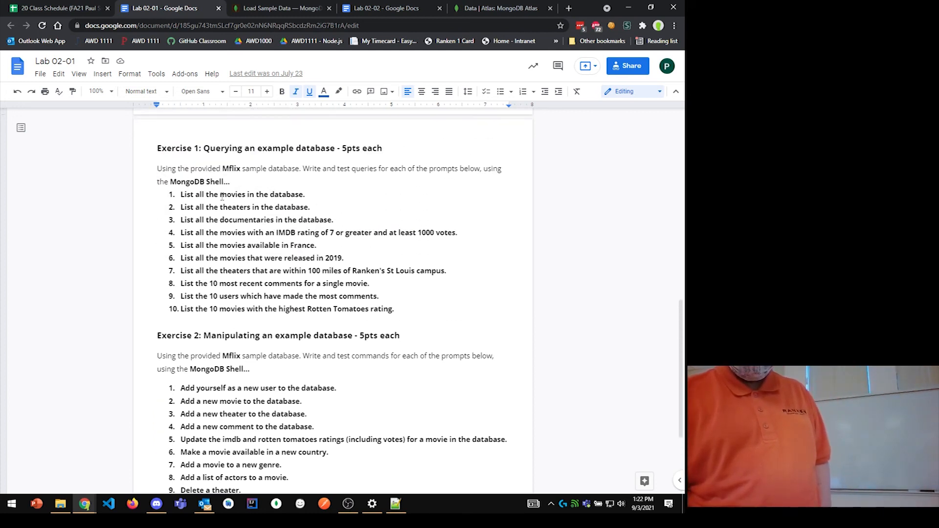
left_click_drag(313, 169, 363, 184)
left_click(363, 184)
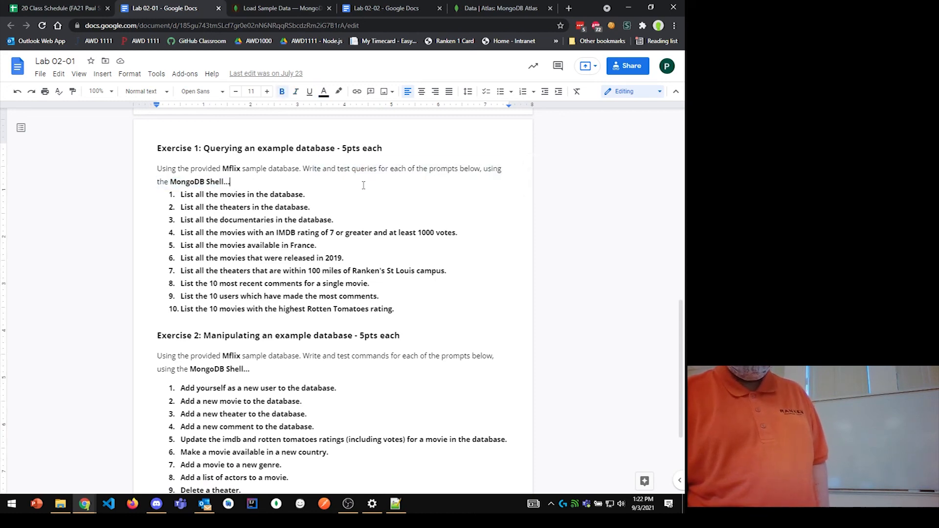
Step: Replace the ellipsis after "MongoDB Shell" in the Exercise 1 instructions with "and save them to" in regular, non-bold text
scroll(353, 183, "down", 3)
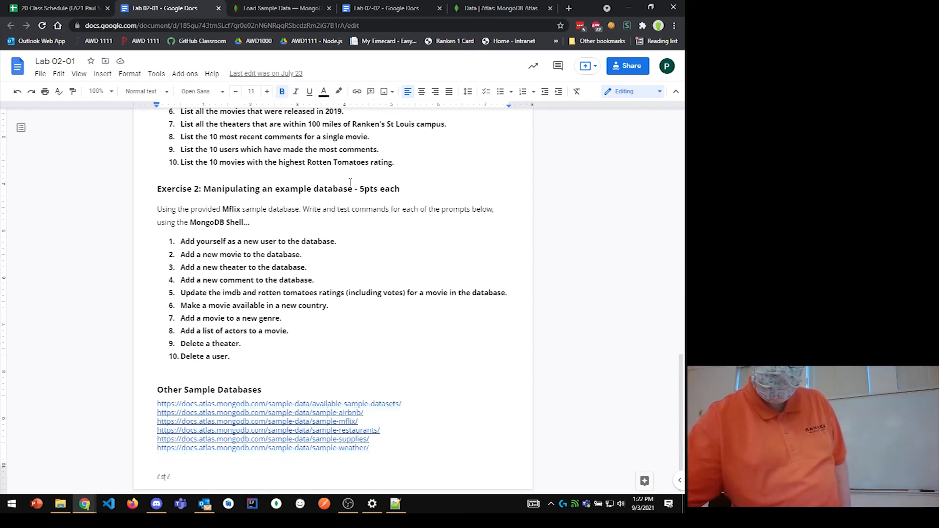
scroll(350, 182, "up", 10)
scroll(349, 182, "up", 3)
scroll(350, 182, "down", 10)
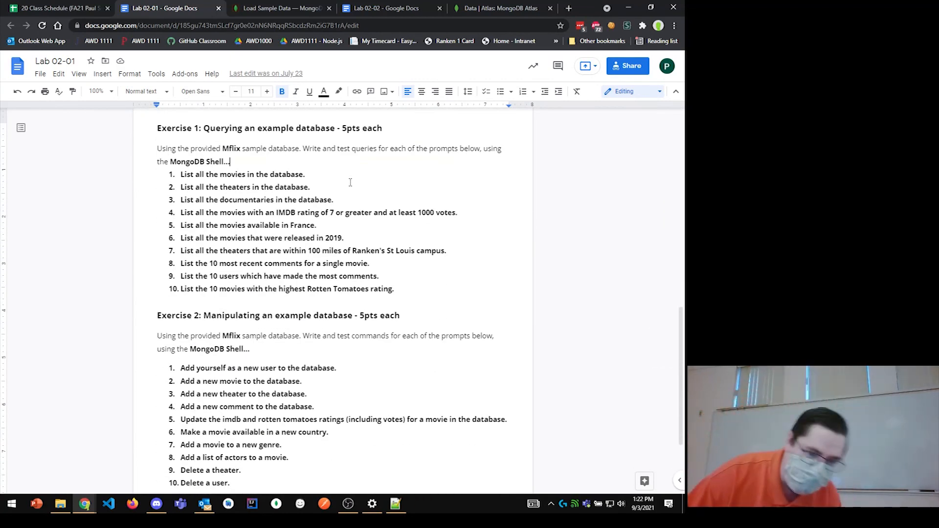
scroll(350, 182, "up", 3)
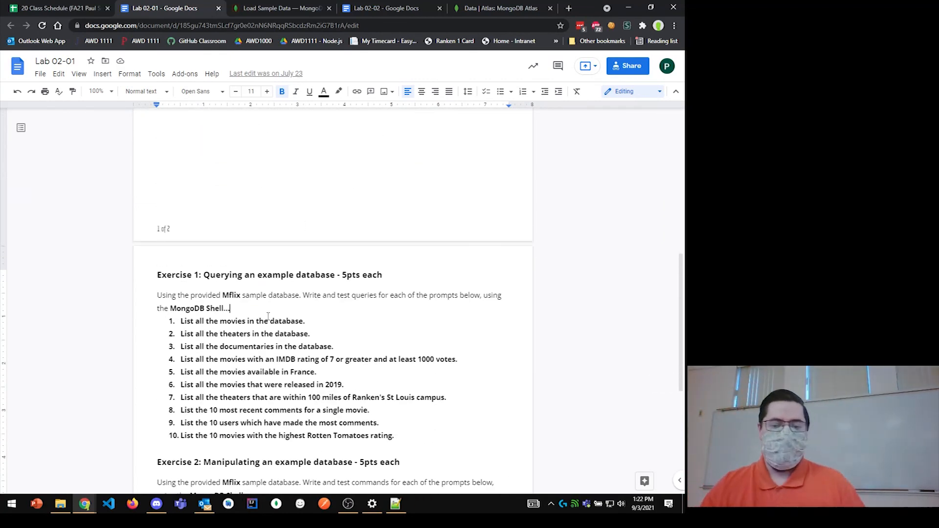
key("BackSpace")
key("BackSpace")
key("BackSpace")
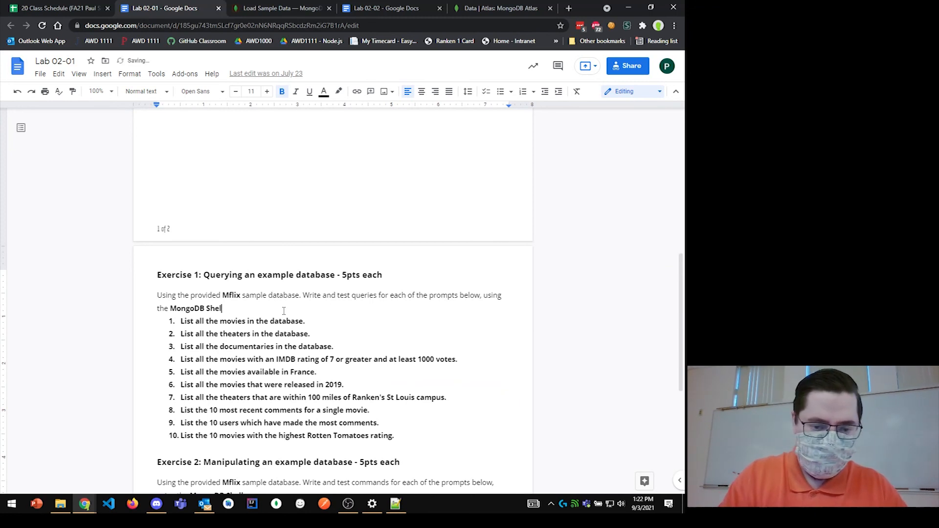
type("and sav")
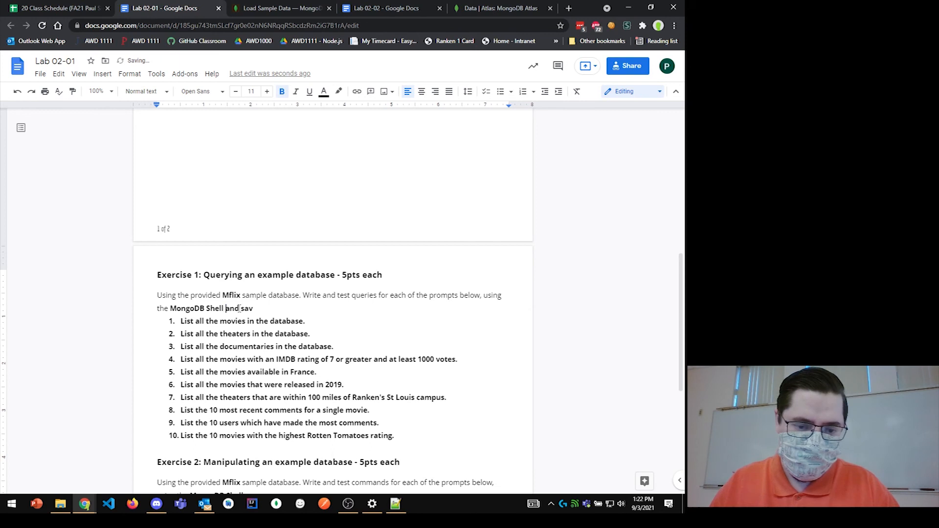
left_click_drag(226, 308, 255, 309)
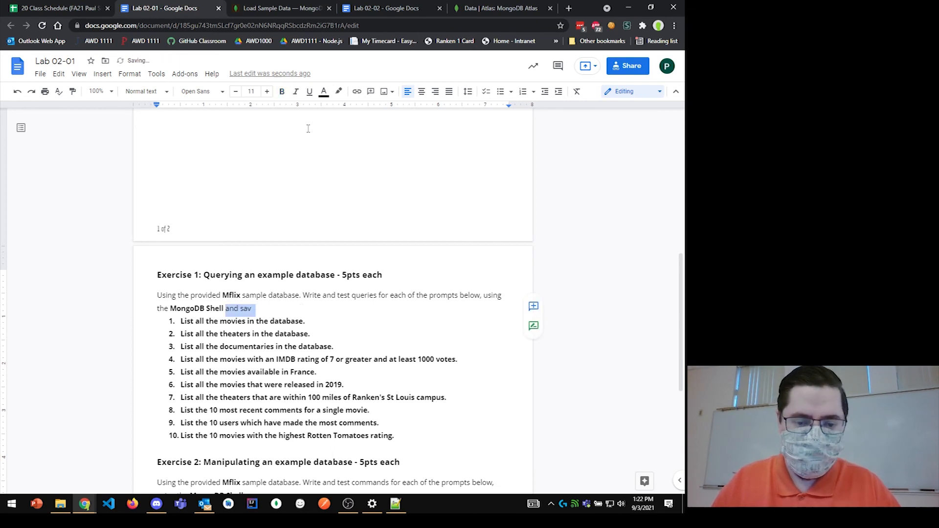
key("Right")
type("e")
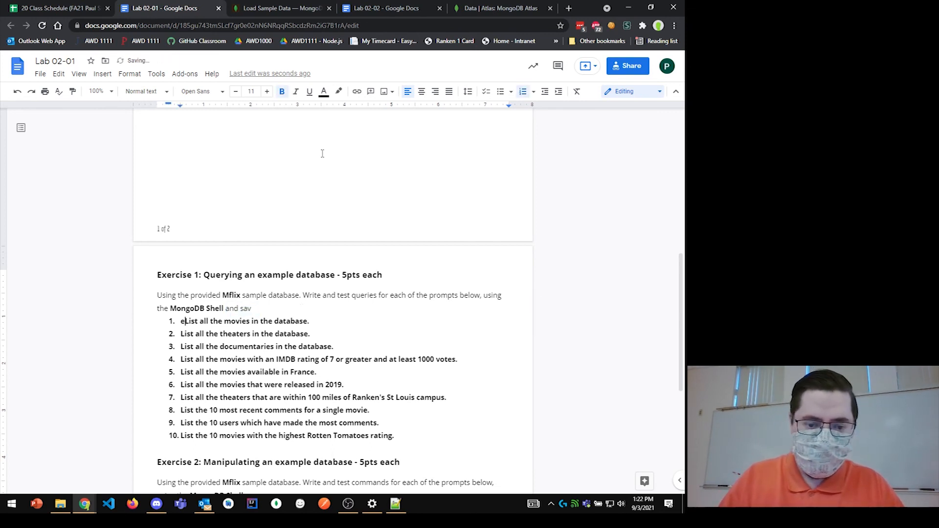
key("BackSpace")
left_click(262, 308)
type("e ")
type("them to ")
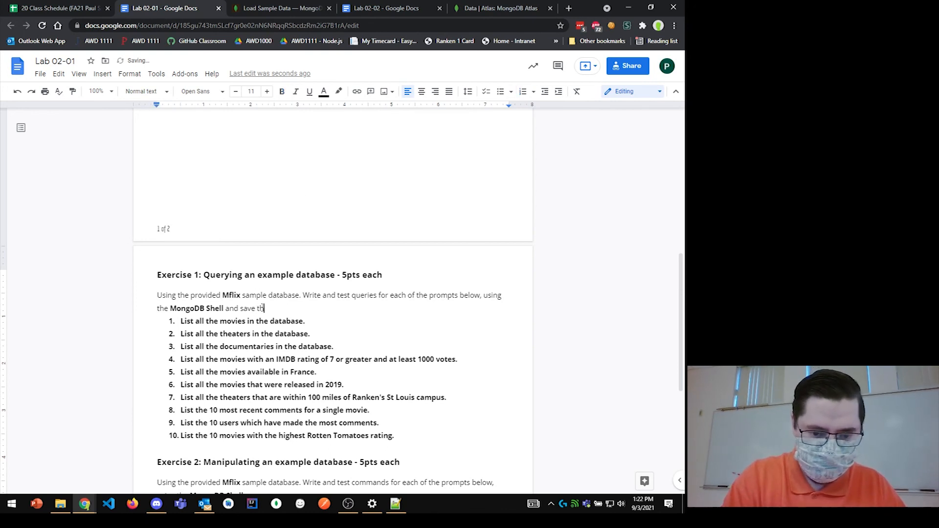
Step: Complete the Exercise 1 instruction sentence with "a file named lab02-02.txt"
type("a file ma,")
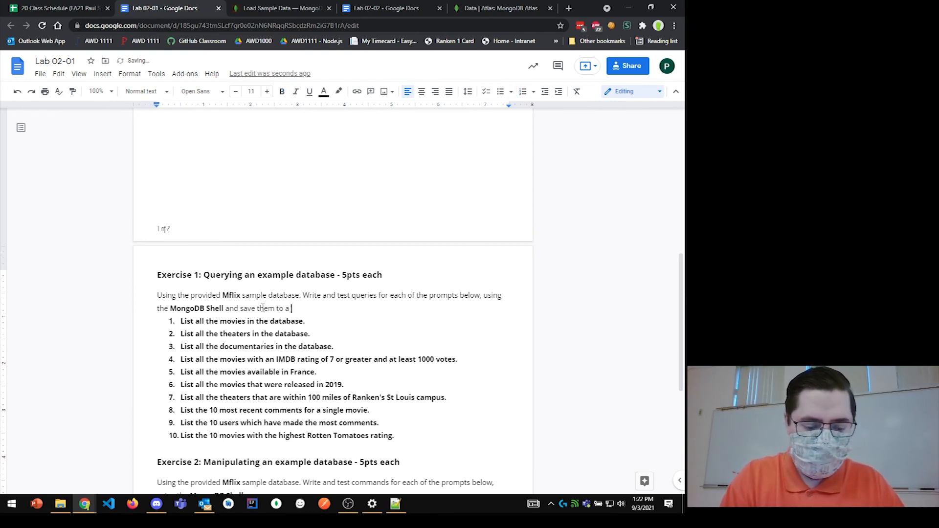
key("BackSpace")
key("BackSpace")
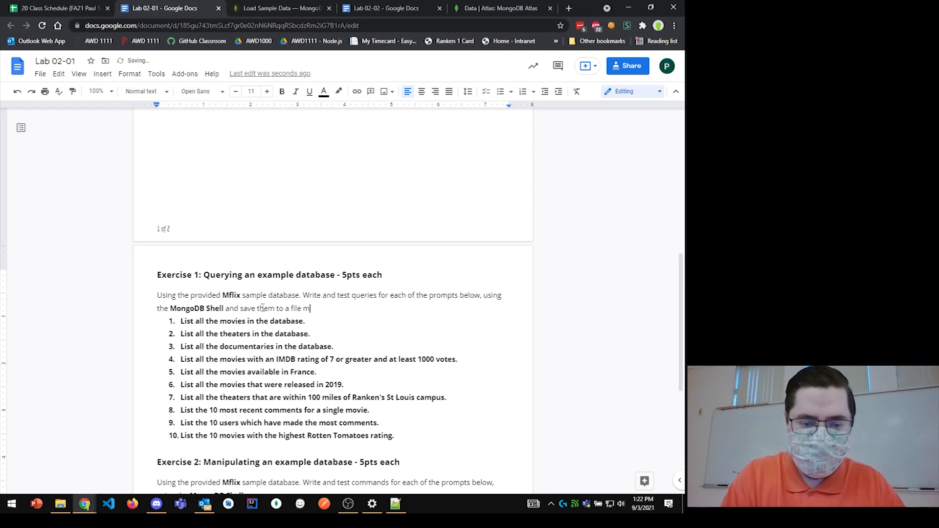
type("nam")
key("BackSpace")
key("BackSpace")
key("BackSpace")
key("BackSpace")
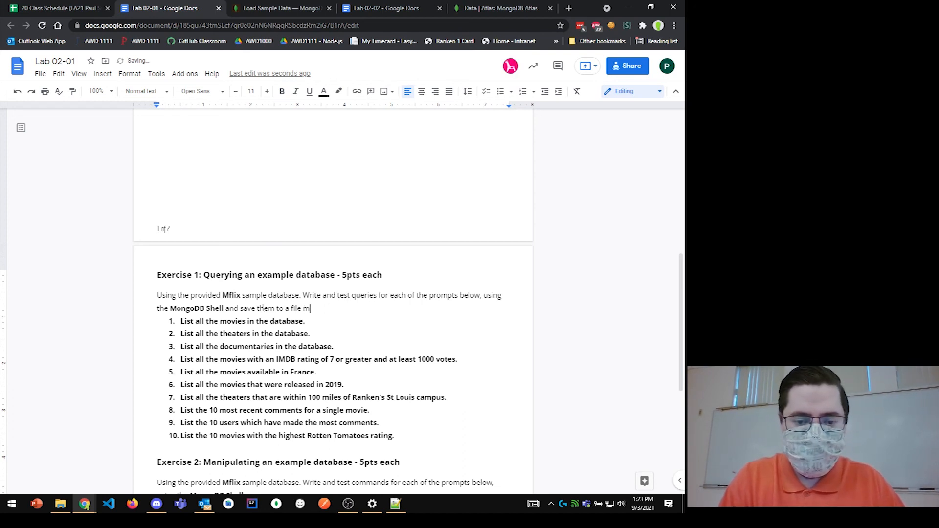
type("named ")
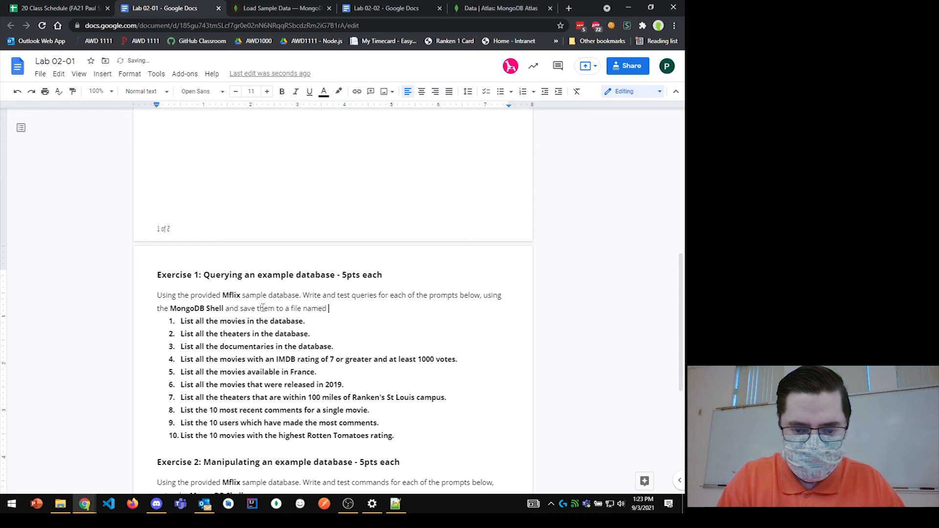
type("lab02-0")
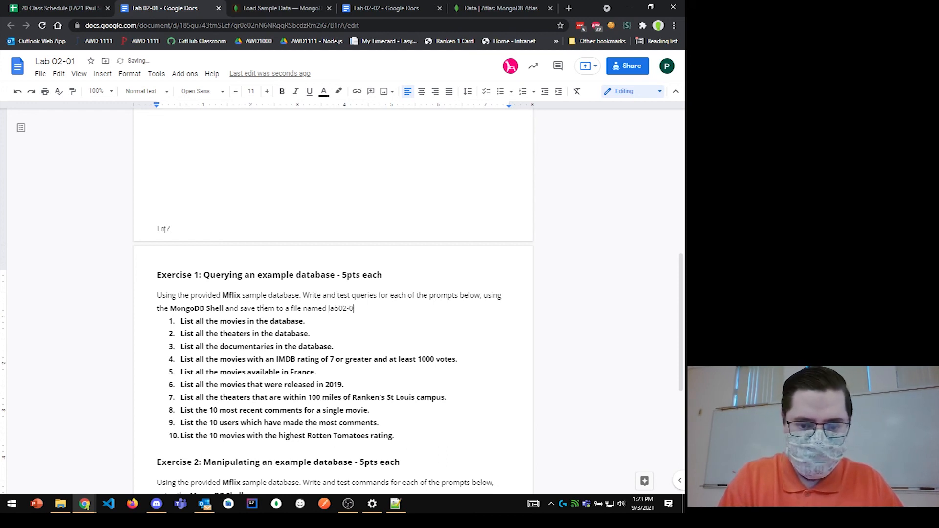
type("2.txt")
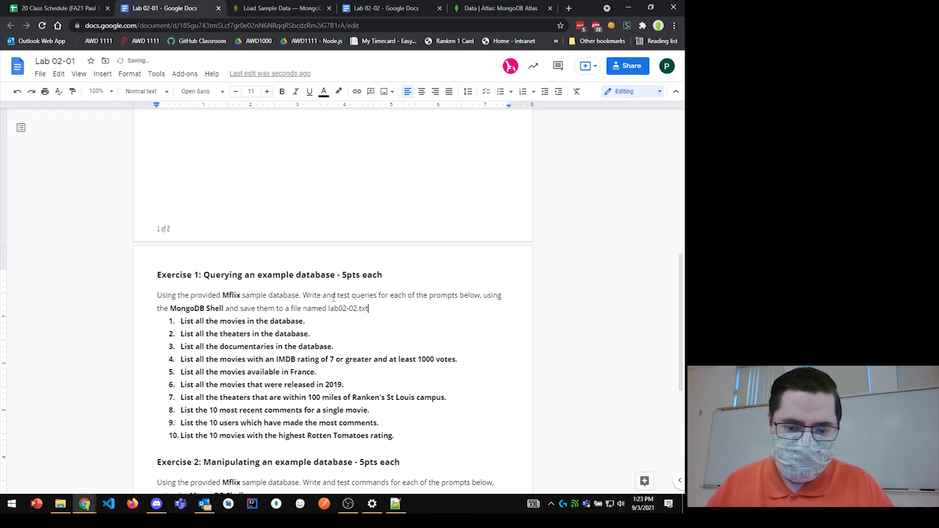
Step: Make the file name in the Exercise 1 instructions bold and change it to lab02-01.txt
left_click_drag(329, 308, 395, 308)
left_click(282, 91)
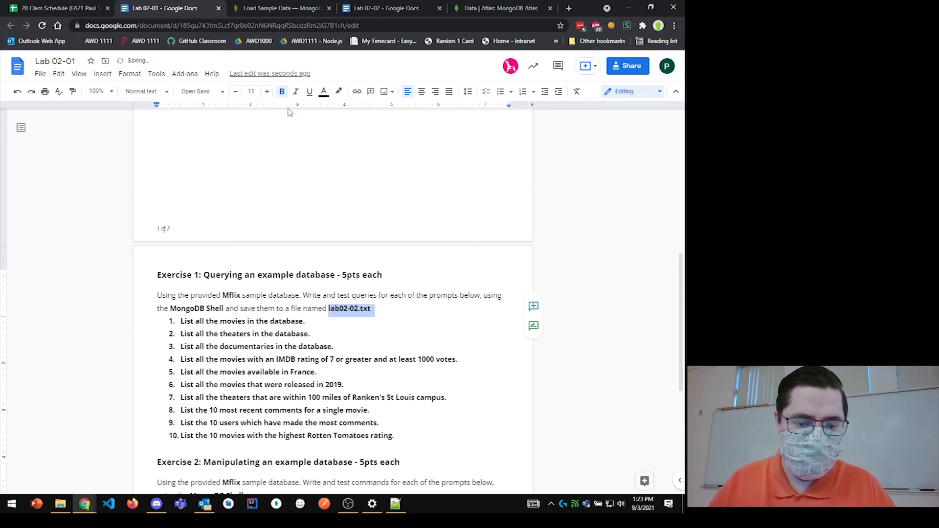
left_click(340, 310)
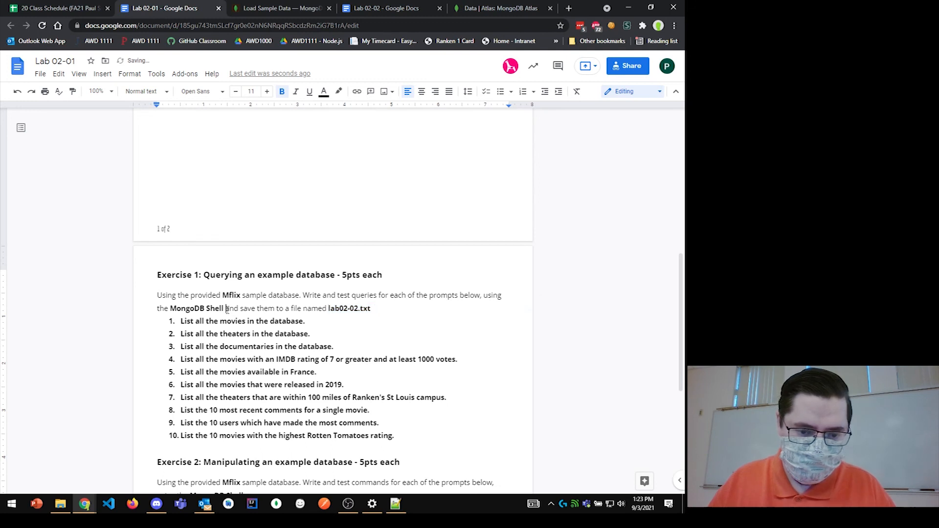
left_click_drag(227, 310, 372, 310)
left_click(358, 310)
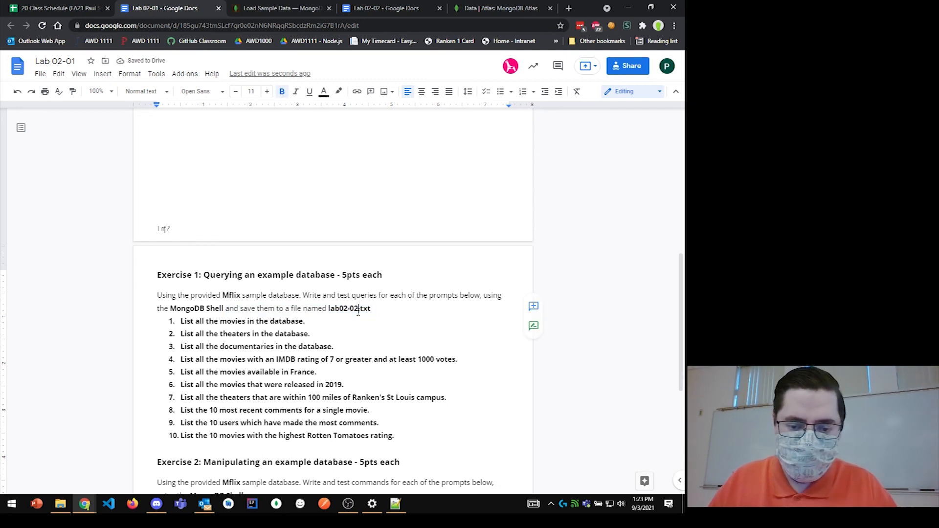
key("BackSpace")
type("1")
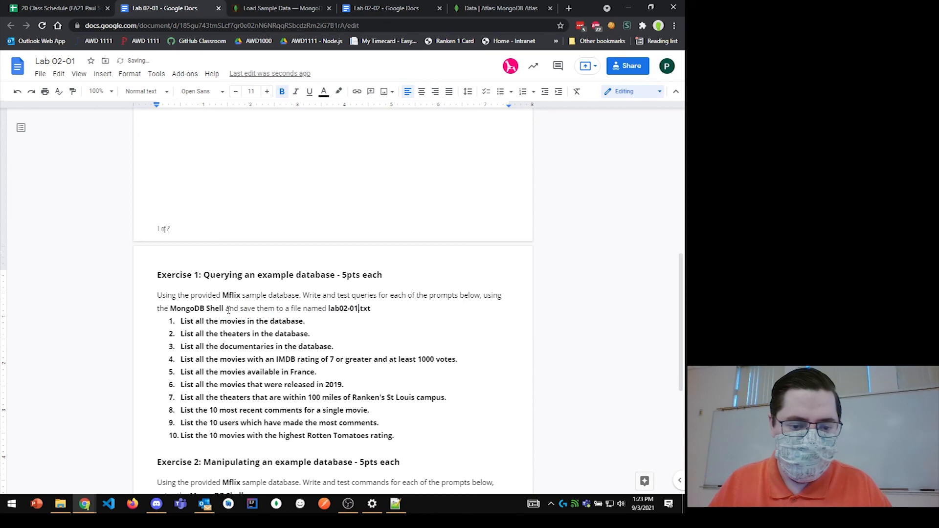
Step: Copy "and save them to a file named lab02-01.txt" over the ellipsis in the Exercise 2 instructions, removing the extra blank line
left_click_drag(228, 310, 375, 310)
key("ctrl+c")
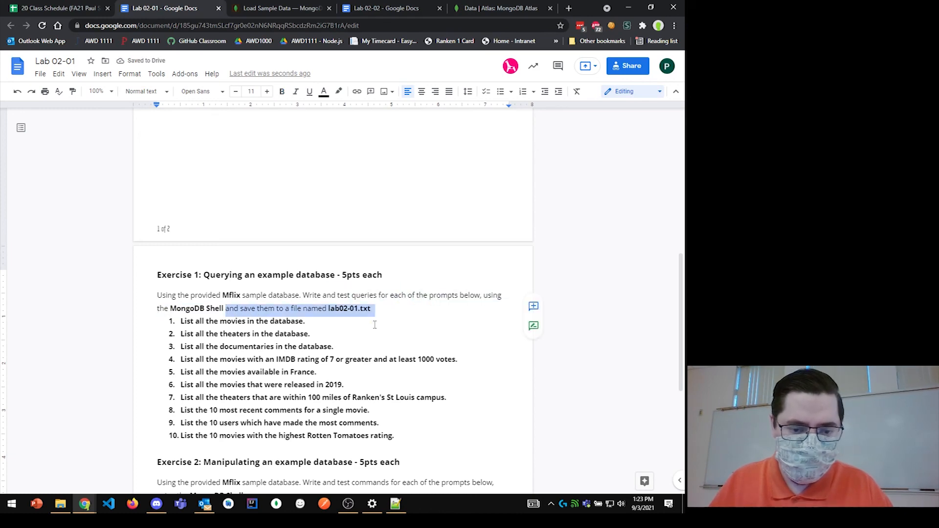
scroll(375, 325, "down", 3)
left_click_drag(254, 349, 245, 350)
key("BackSpace")
key("ctrl+v")
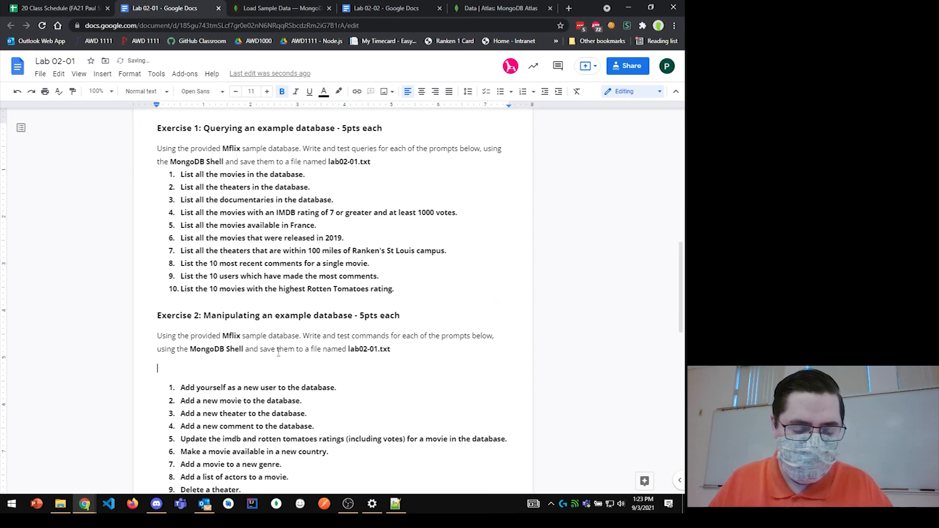
key("BackSpace")
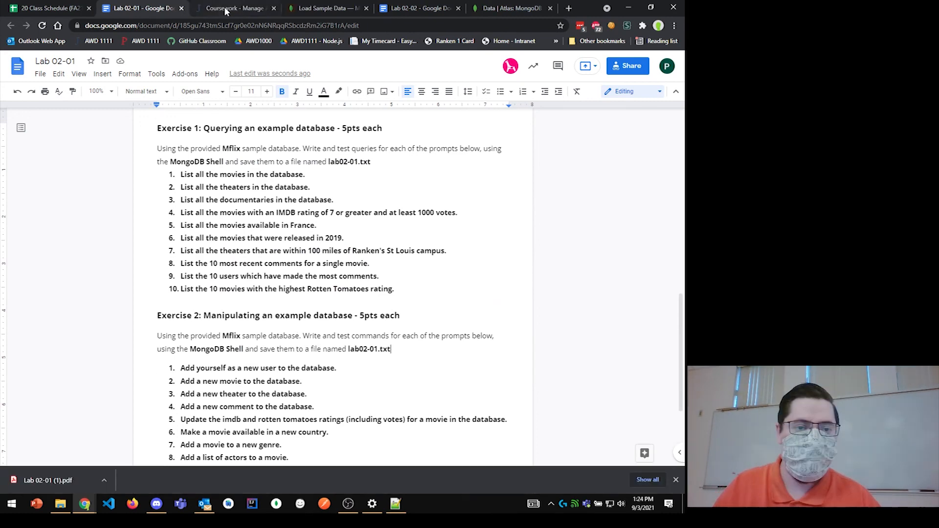
Step: Close the Coursework page
left_click(230, 8)
key("ctrl+w")
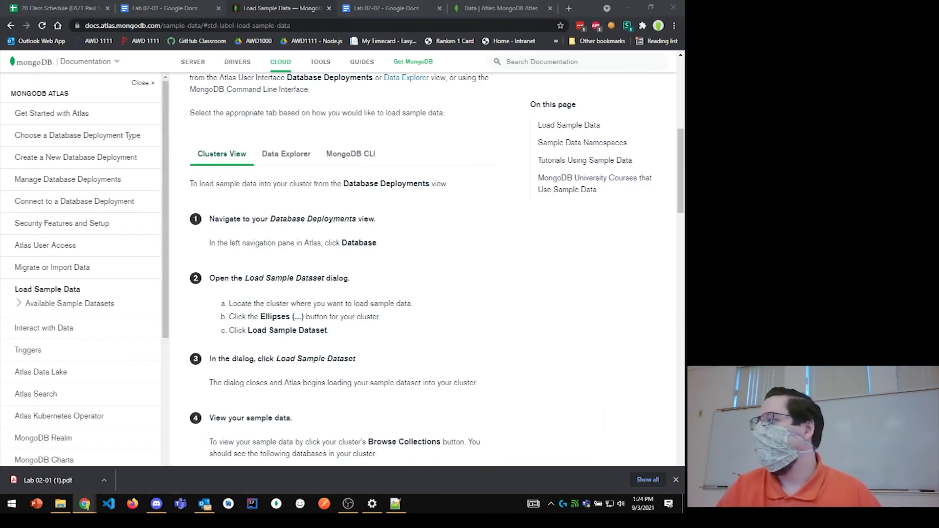